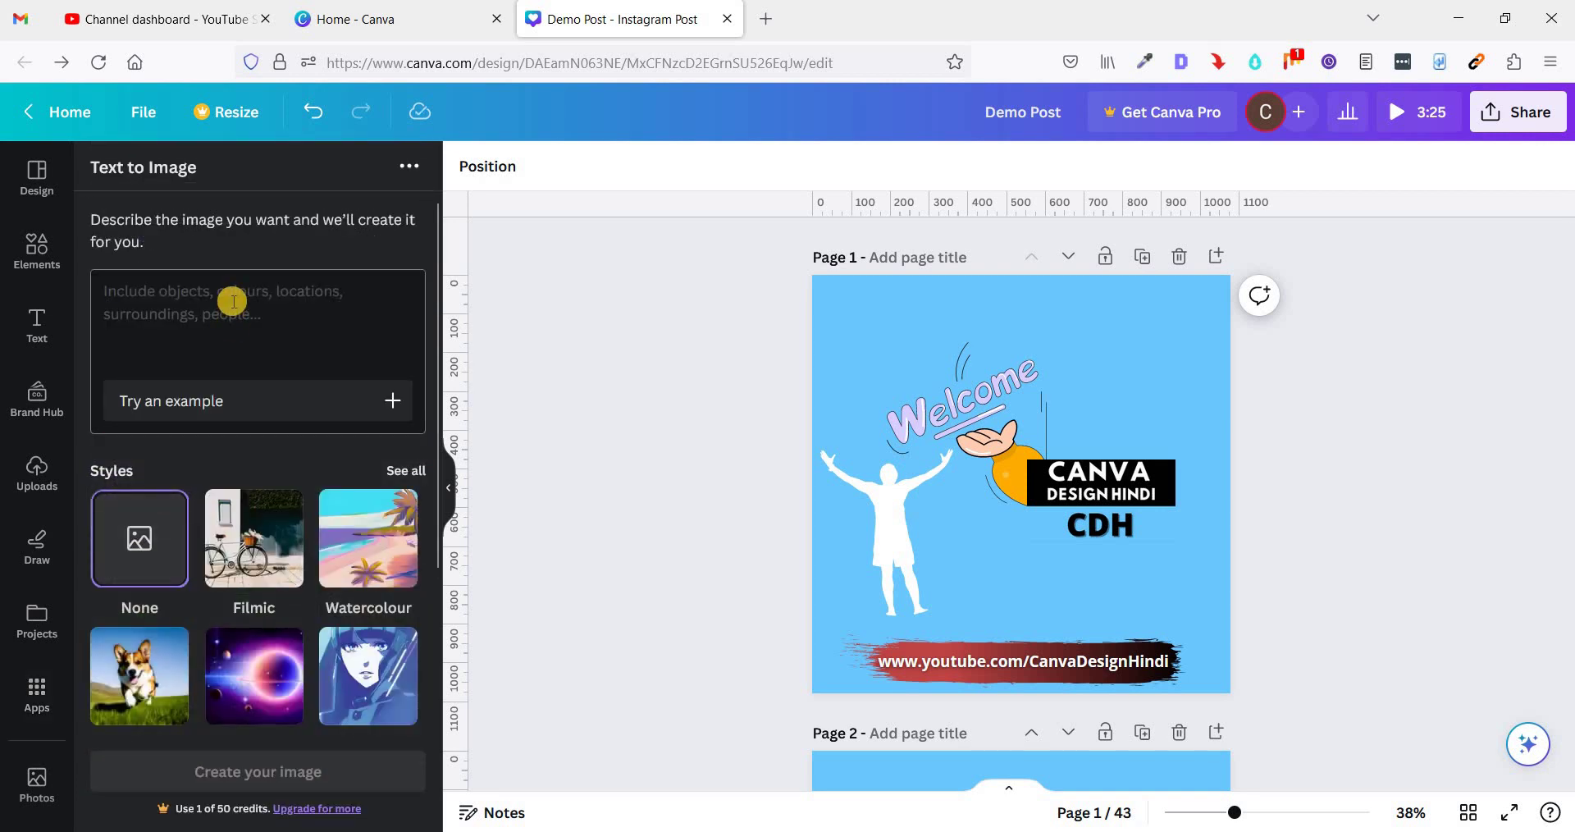
# - Generate images from the description "kids playing in the garden, there must be toys and there must be 5 kids"
pyautogui.click(233, 302)
pyautogui.click(233, 302)
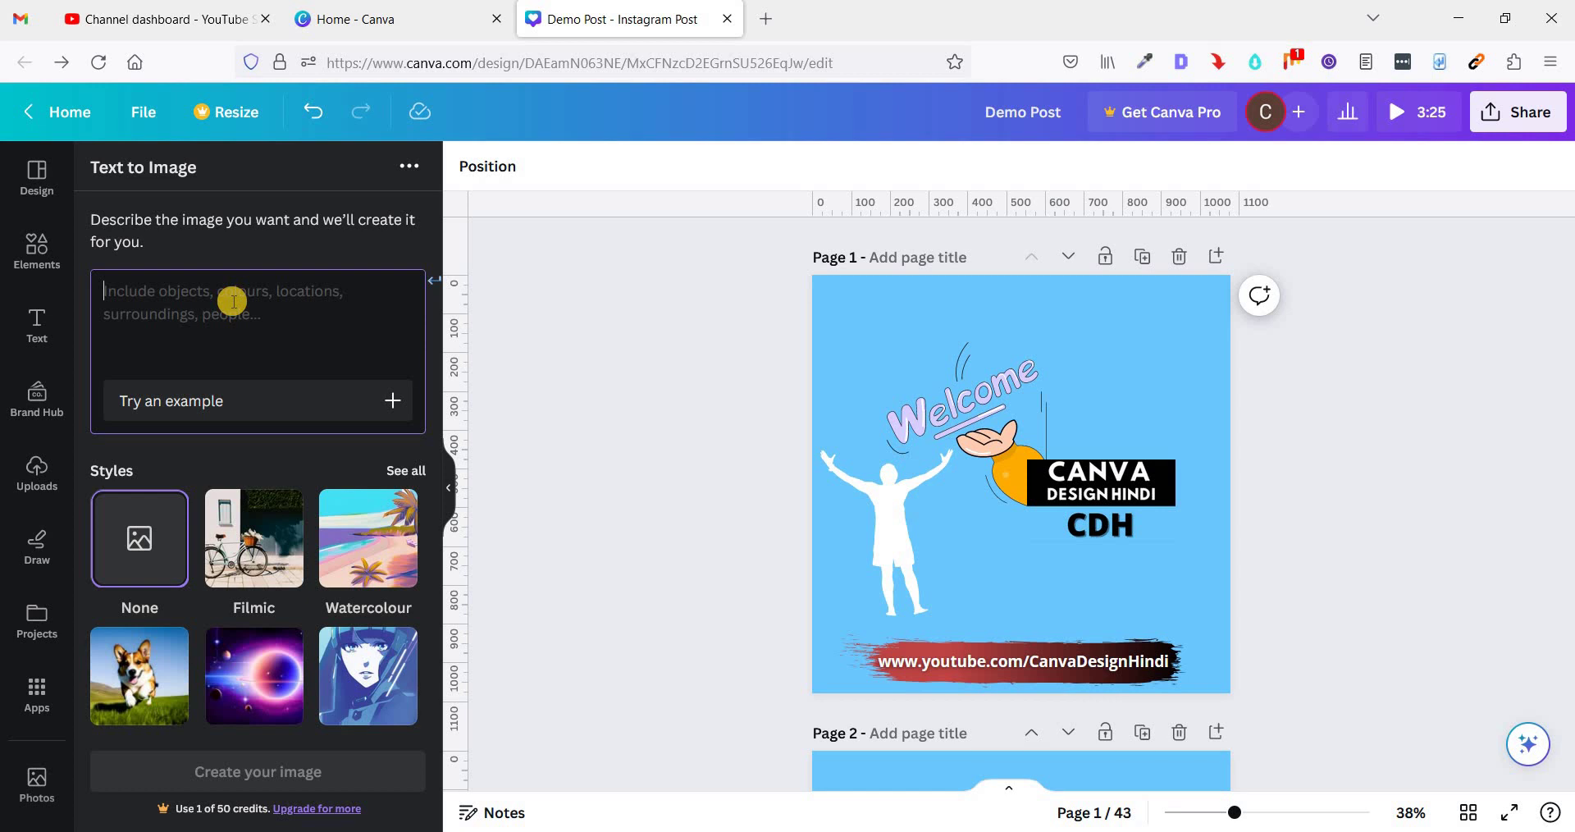
pyautogui.write('pla')
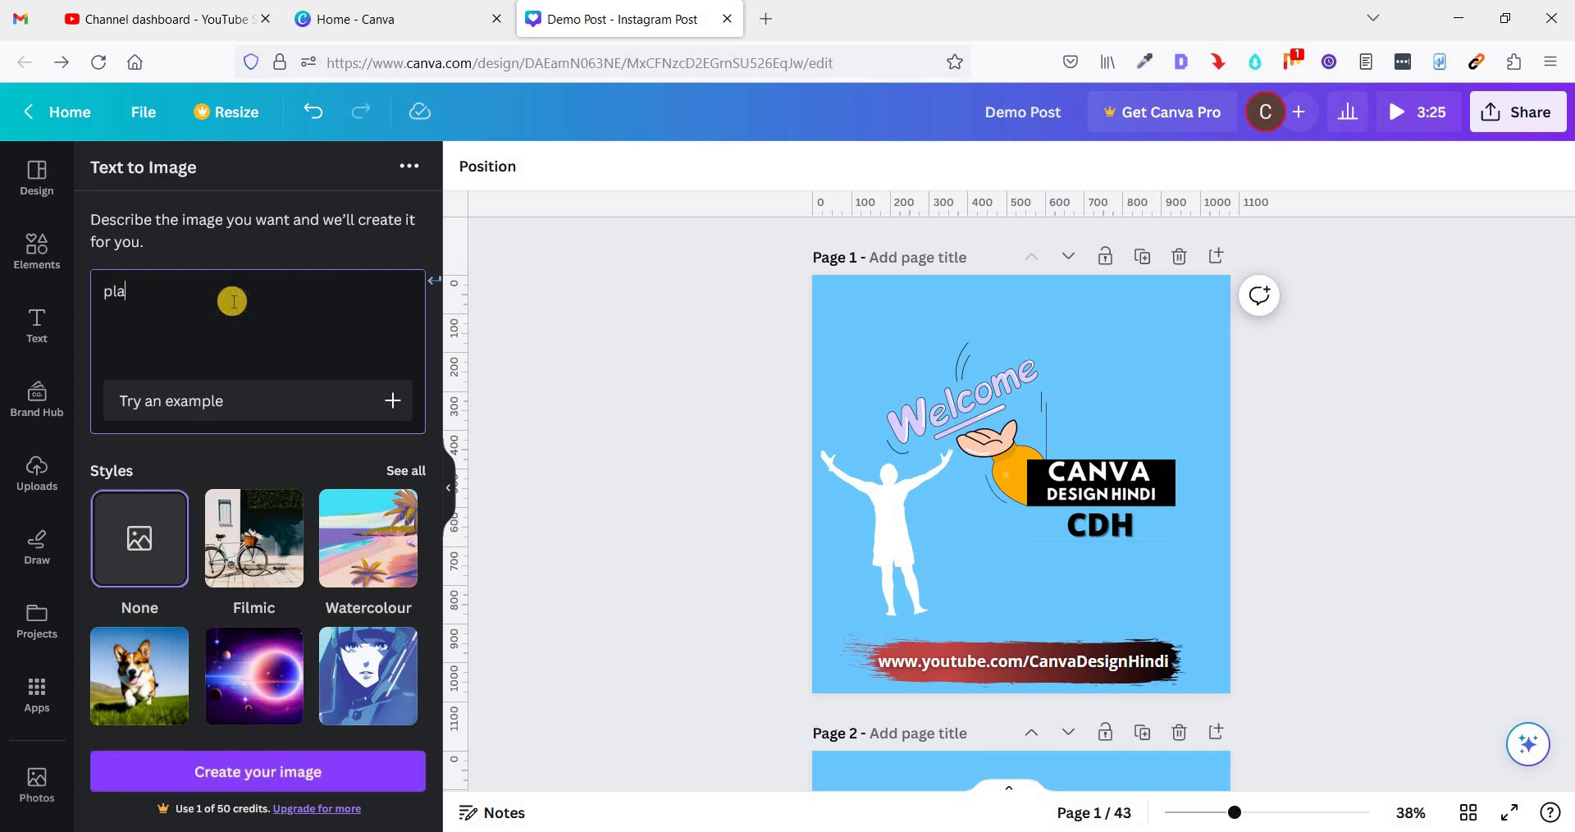
pyautogui.press('BackSpace')
pyautogui.write('kids')
pyautogui.hotkey('ctrl', 'BackSpace')
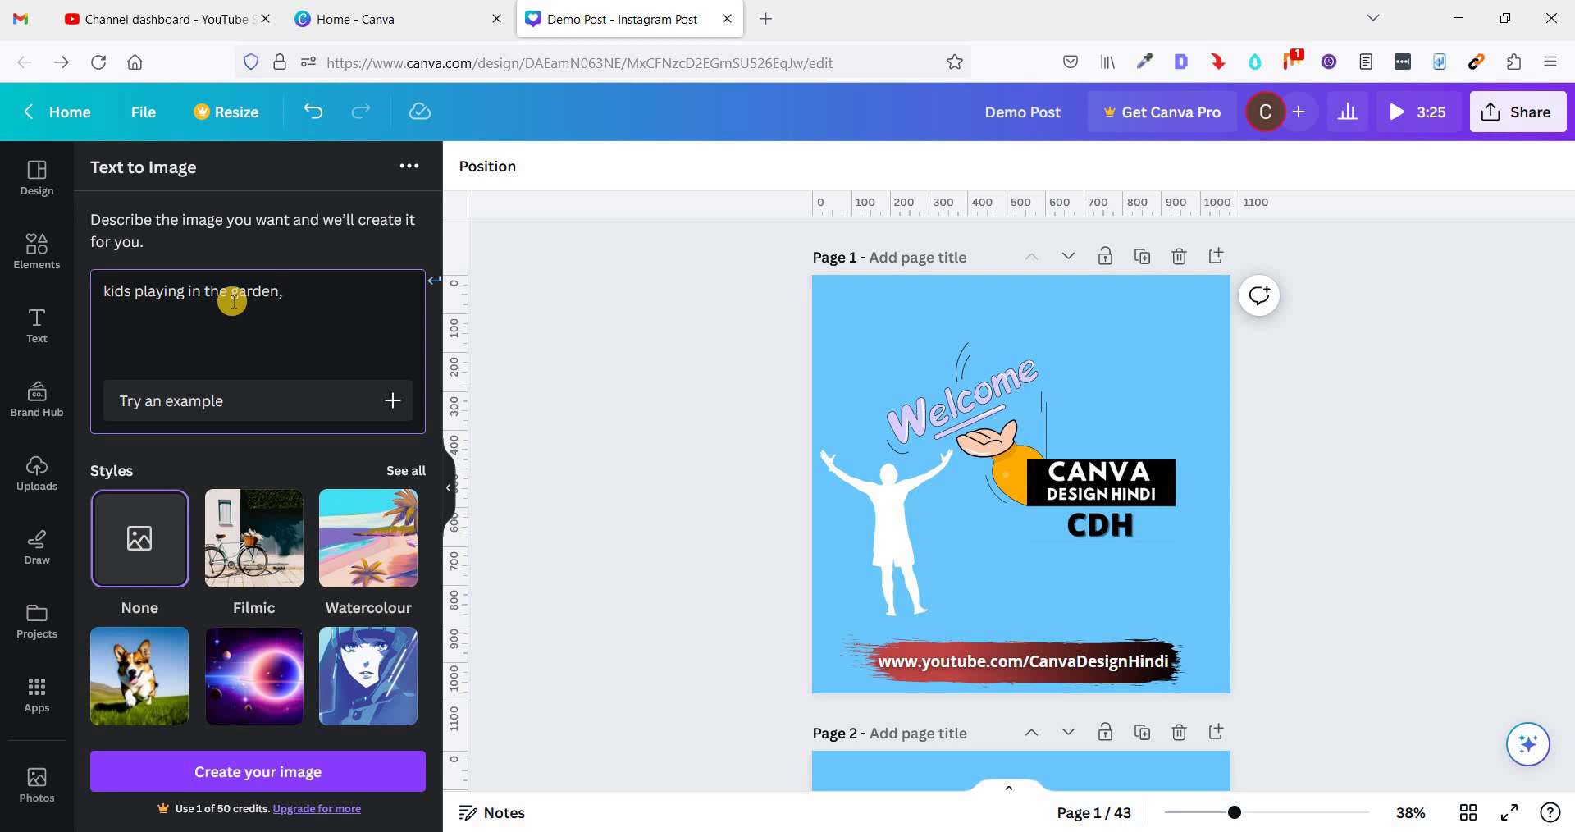
pyautogui.write('here must be toys and both')
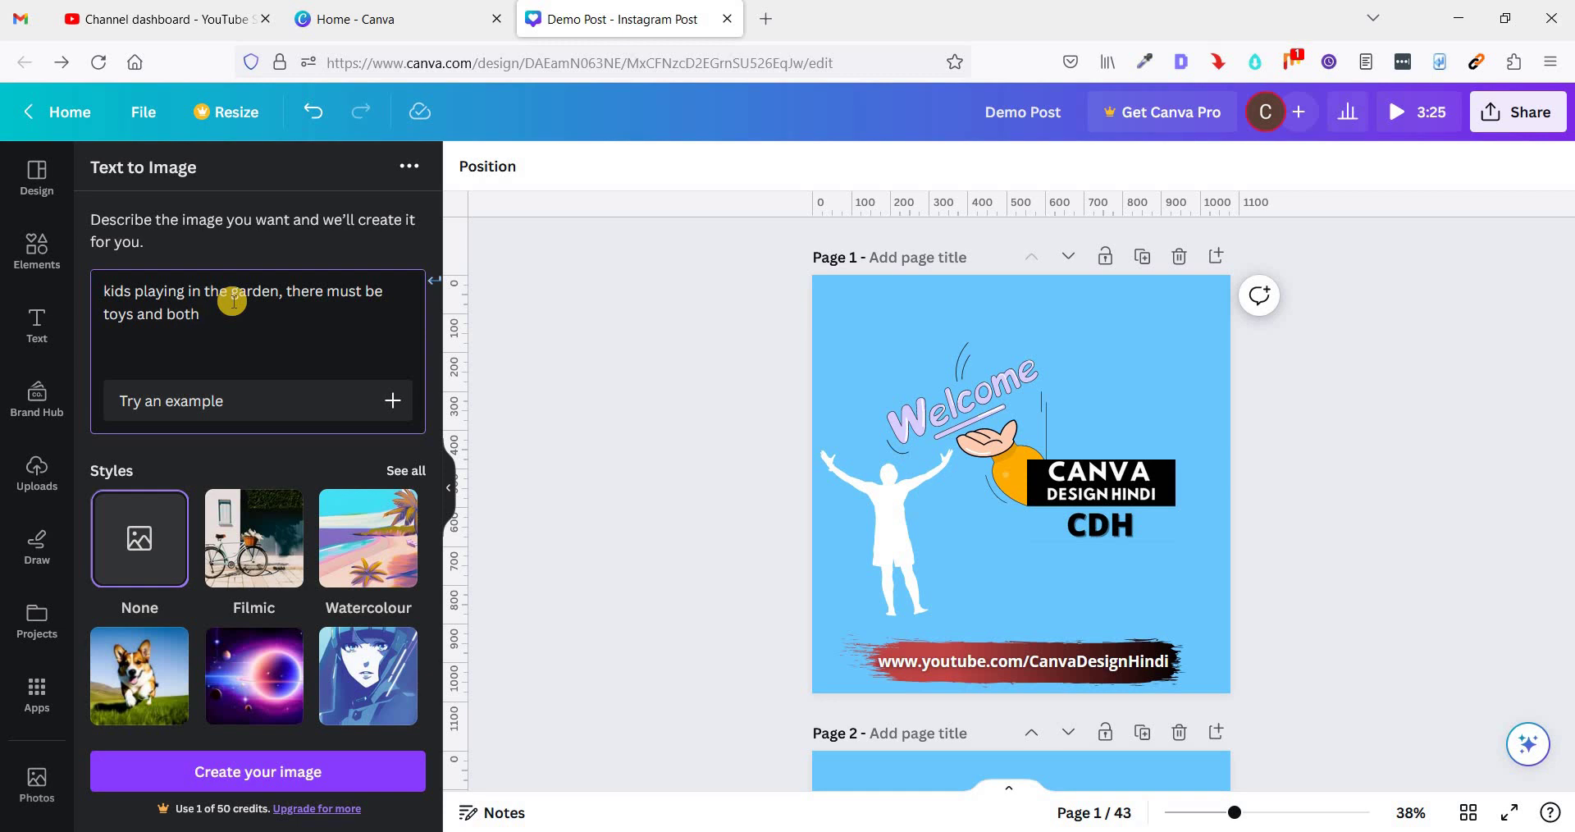
pyautogui.write(' kids')
pyautogui.press('BackSpace')
pyautogui.press('BackSpace')
pyautogui.press('BackSpace')
pyautogui.press('BackSpace')
pyautogui.press('BackSpace')
pyautogui.press('BackSpace')
pyautogui.press('BackSpace')
pyautogui.press('BackSpace')
pyautogui.press('BackSpace')
pyautogui.press('BackSpace')
pyautogui.write('there must be')
pyautogui.press('Return')
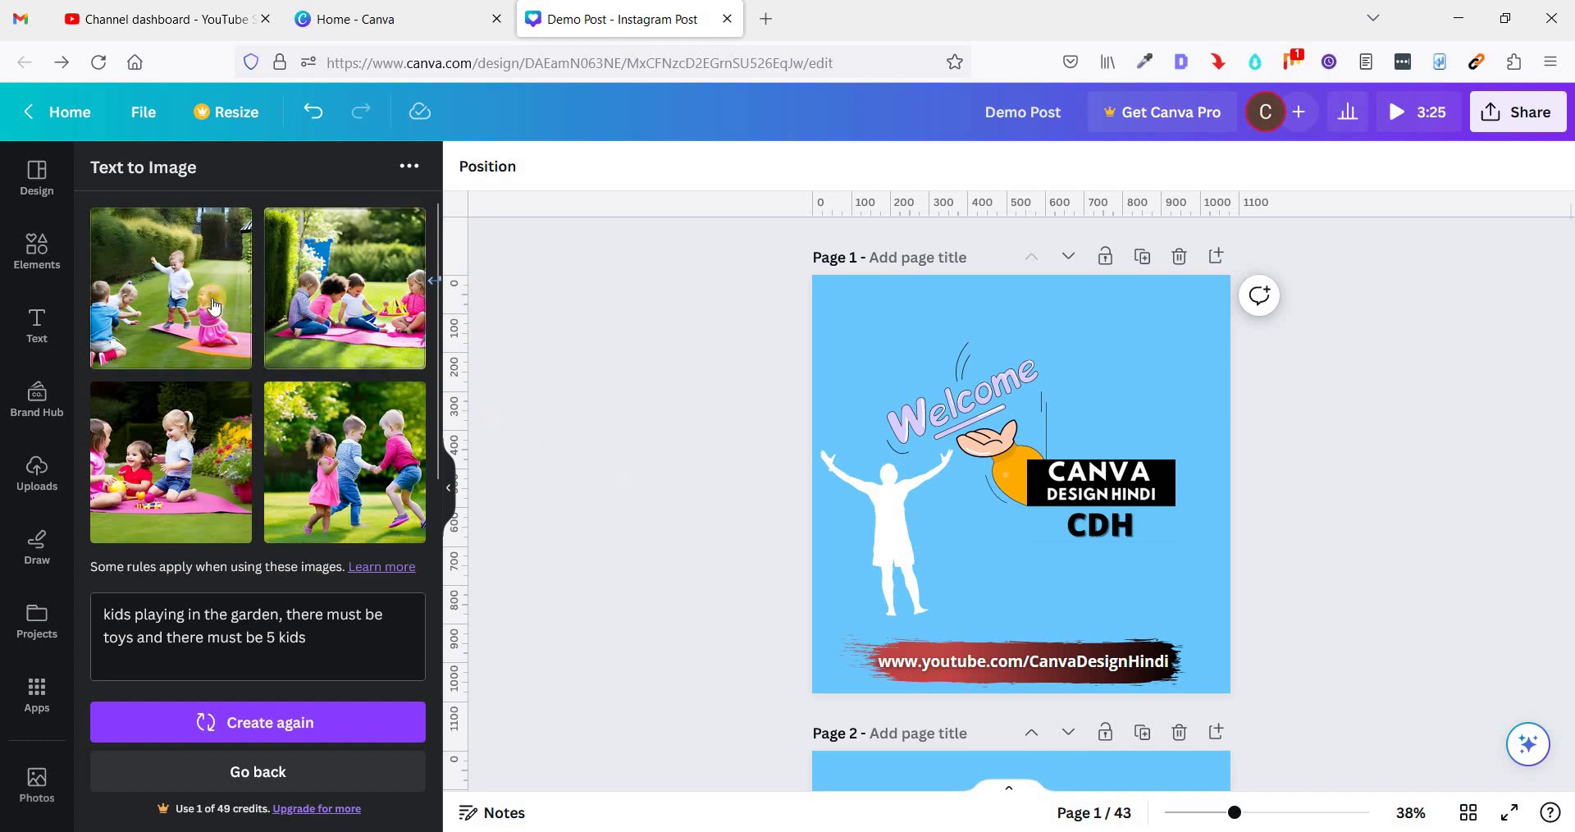
# - Place the first two generated images of the kids on page 1 and remove the second one
pyautogui.click(294, 645)
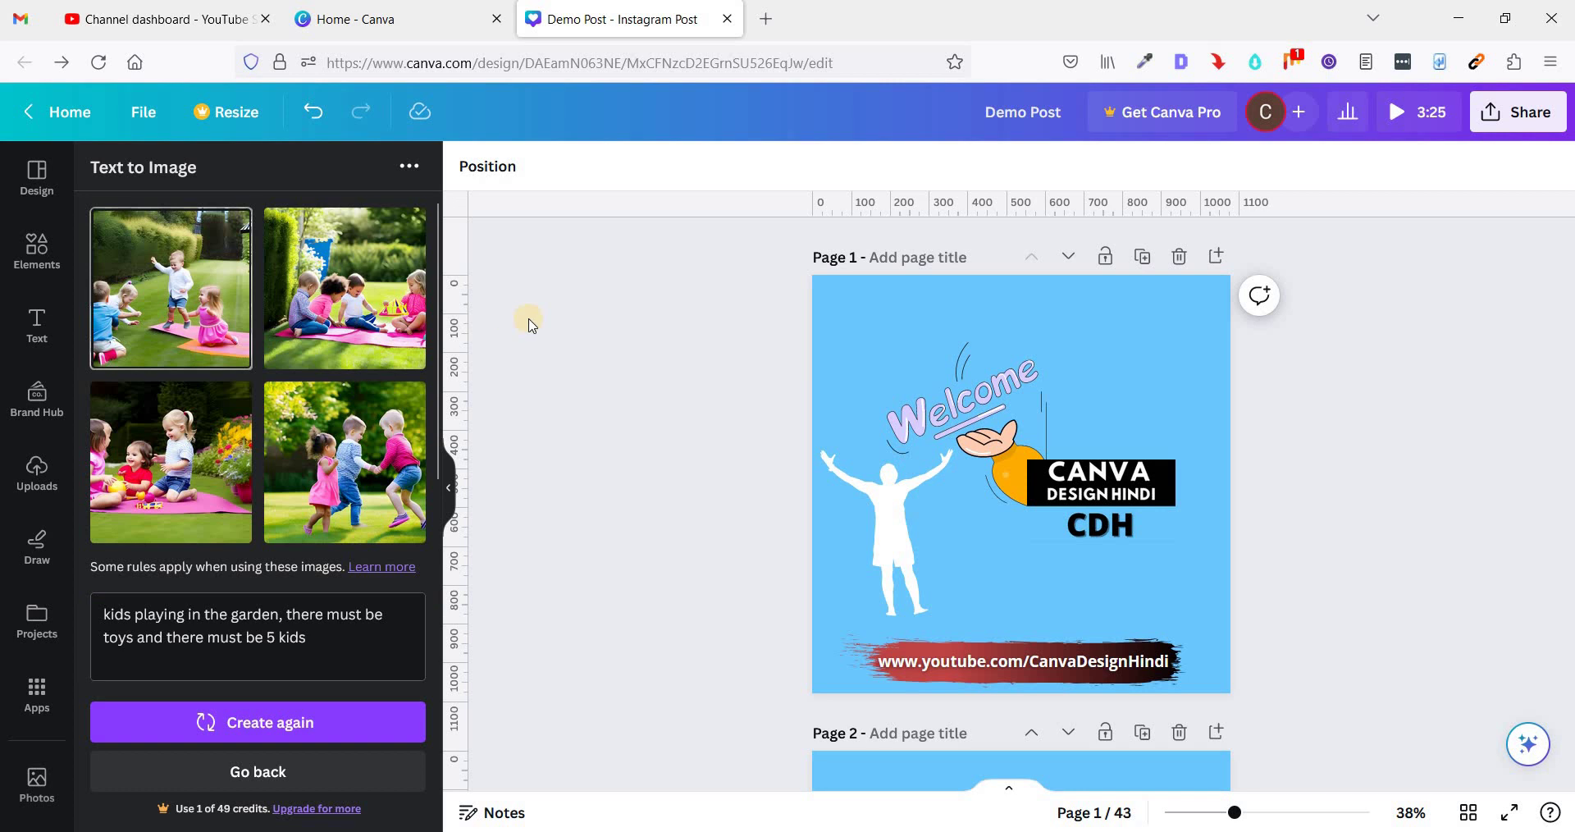
pyautogui.click(381, 305)
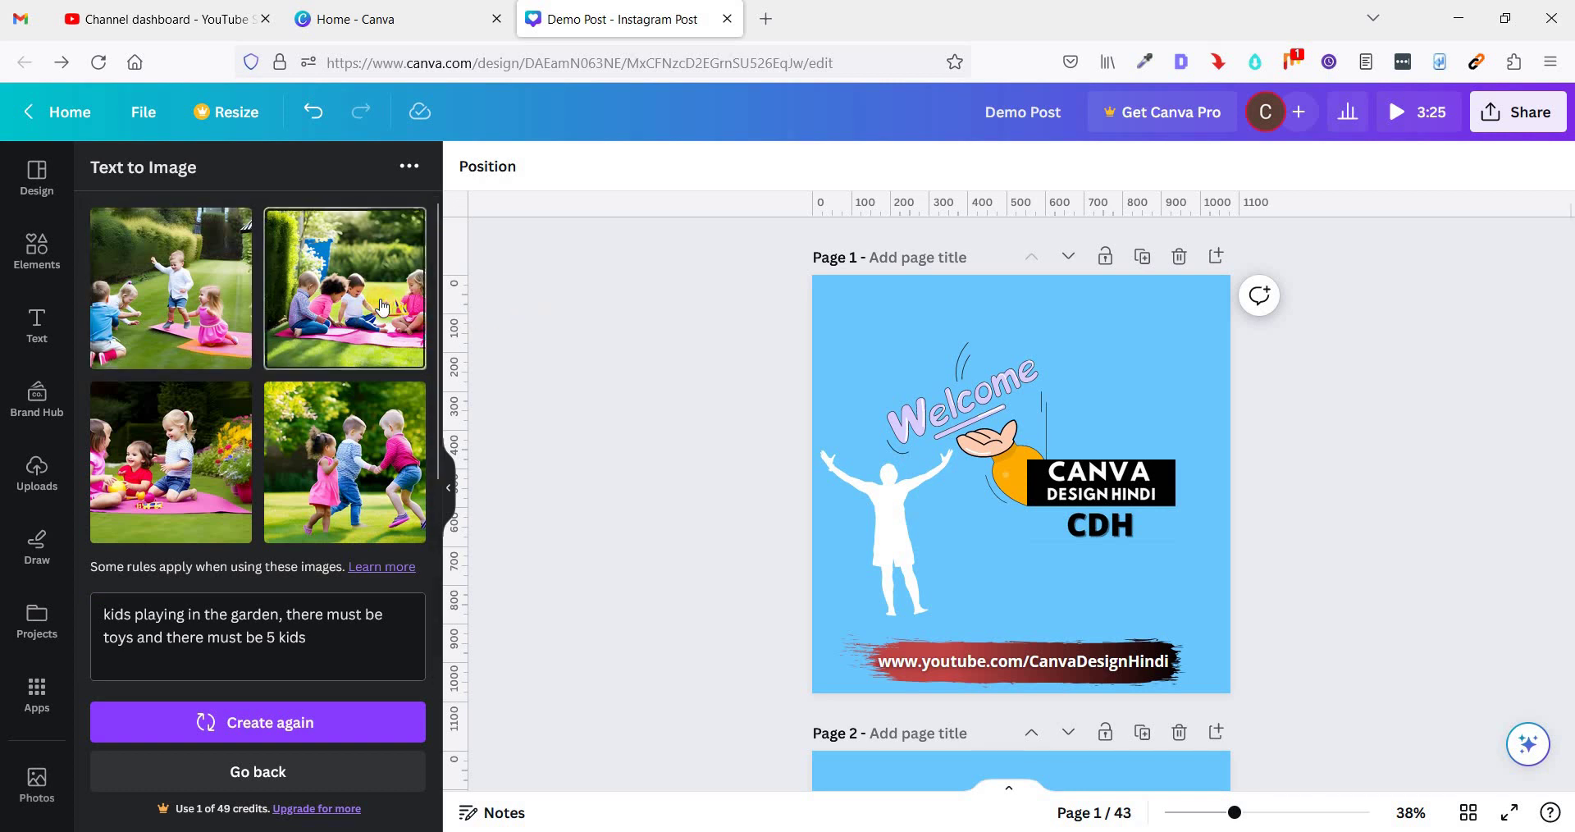
pyautogui.click(1026, 406)
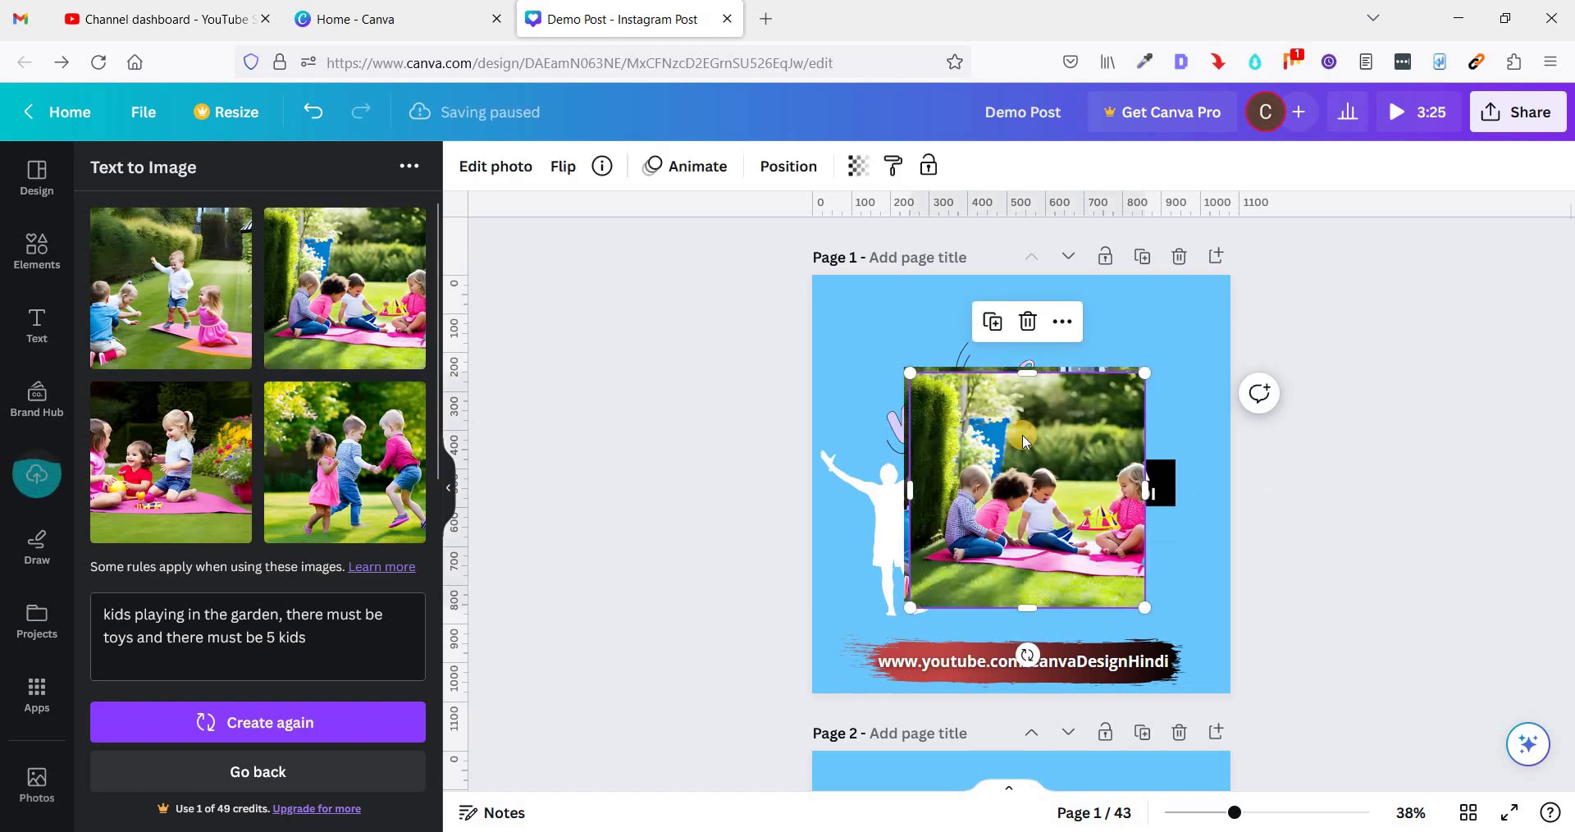
pyautogui.click(1148, 370)
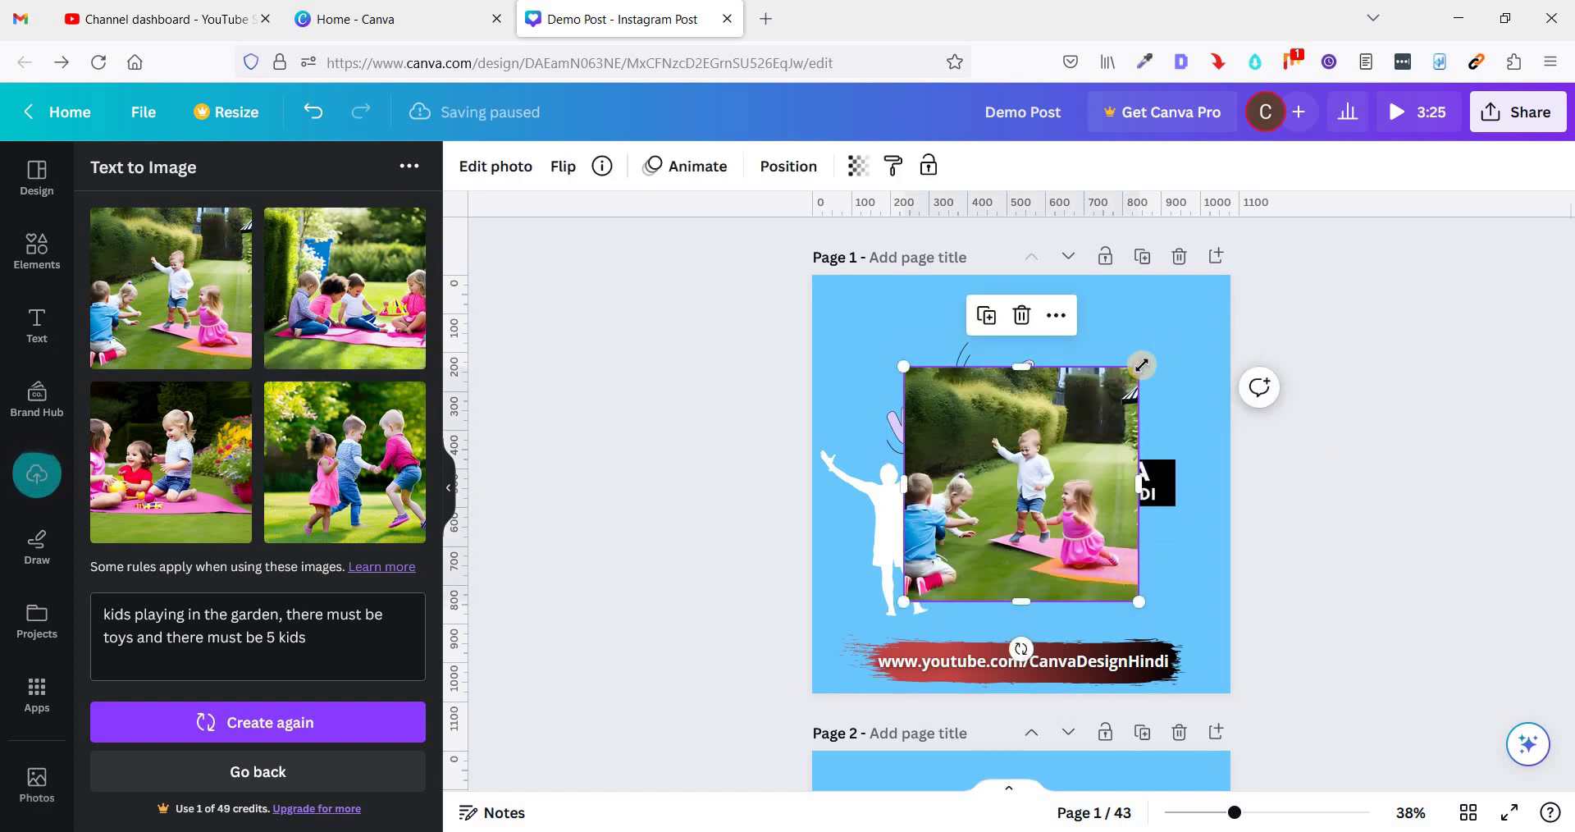
# - Enlarge the remaining kids image until it covers page 1, and delete it from the design
pyautogui.moveTo(1140, 368); pyautogui.dragTo(1366, 141)
pyautogui.moveTo(924, 600); pyautogui.dragTo(751, 464)
pyautogui.moveTo(1064, 436); pyautogui.dragTo(987, 438)
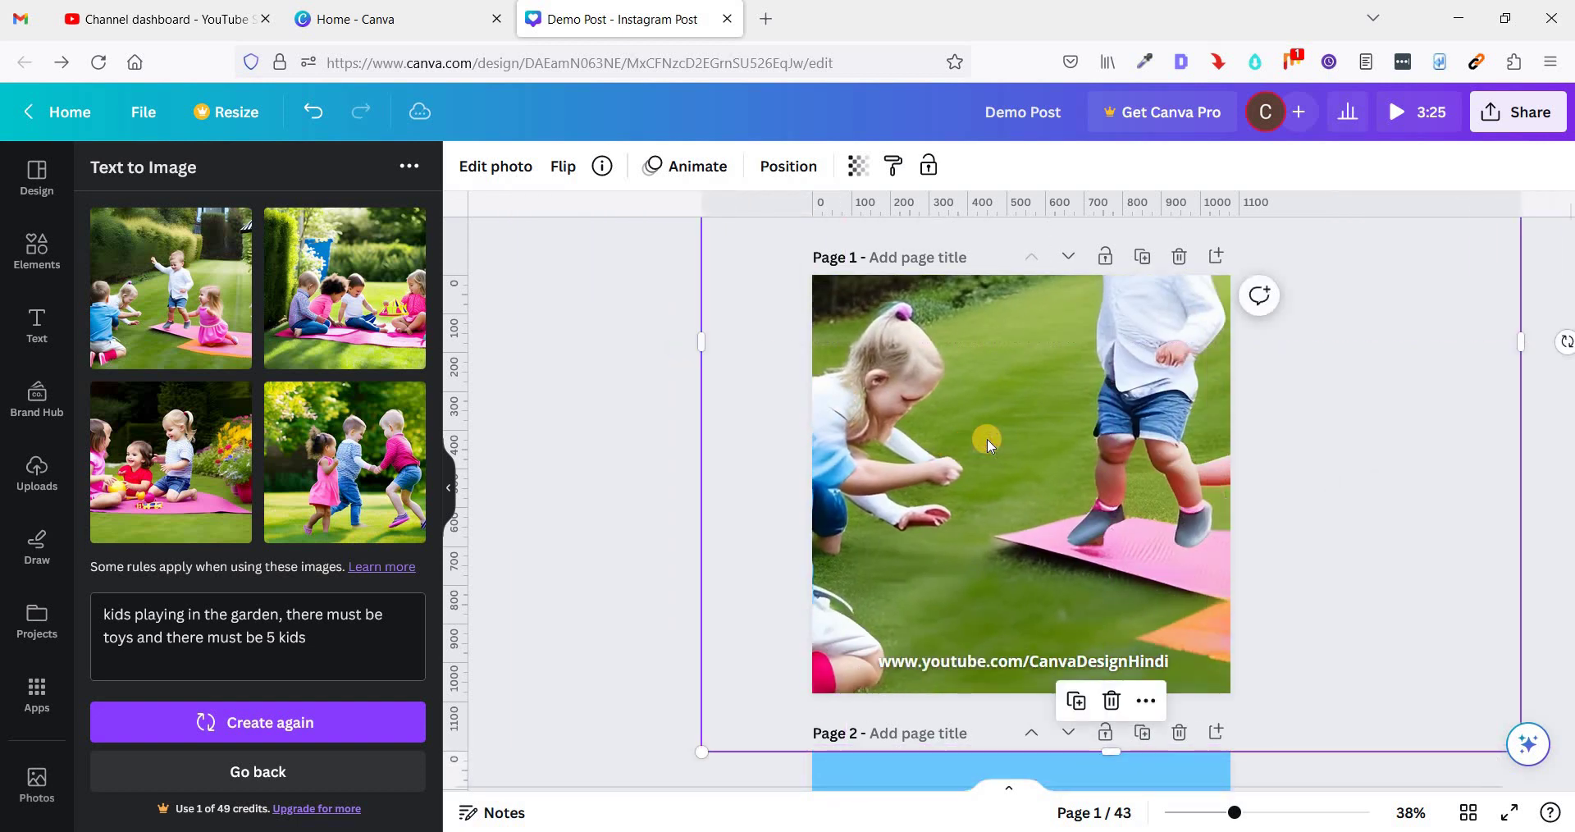
pyautogui.press('Delete')
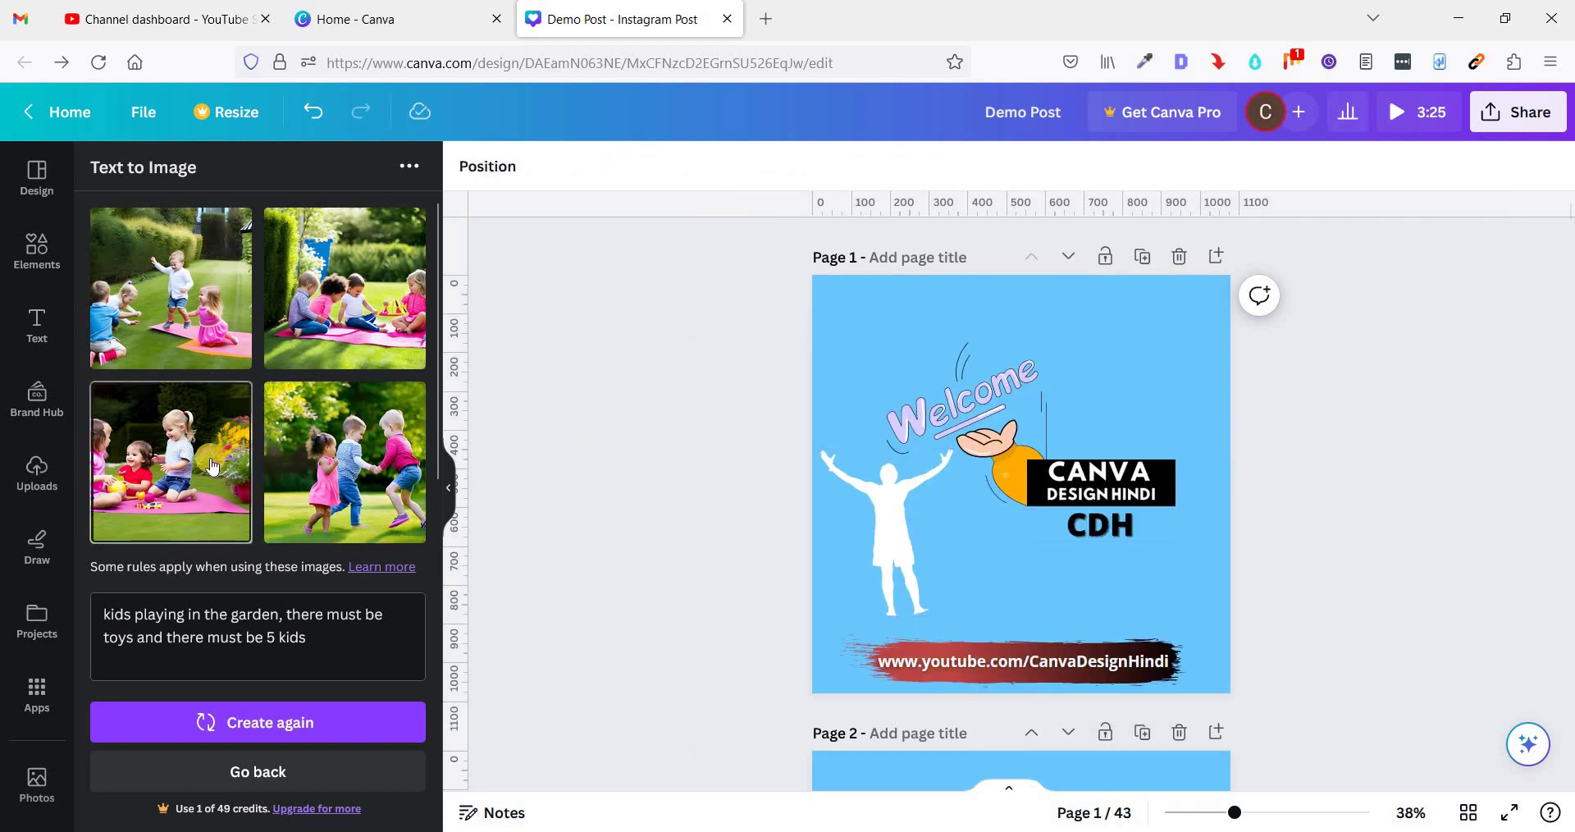
# - Try the third generated image, kids with toys on a pink mat, enlarged across page 1, and delete it
pyautogui.click(211, 466)
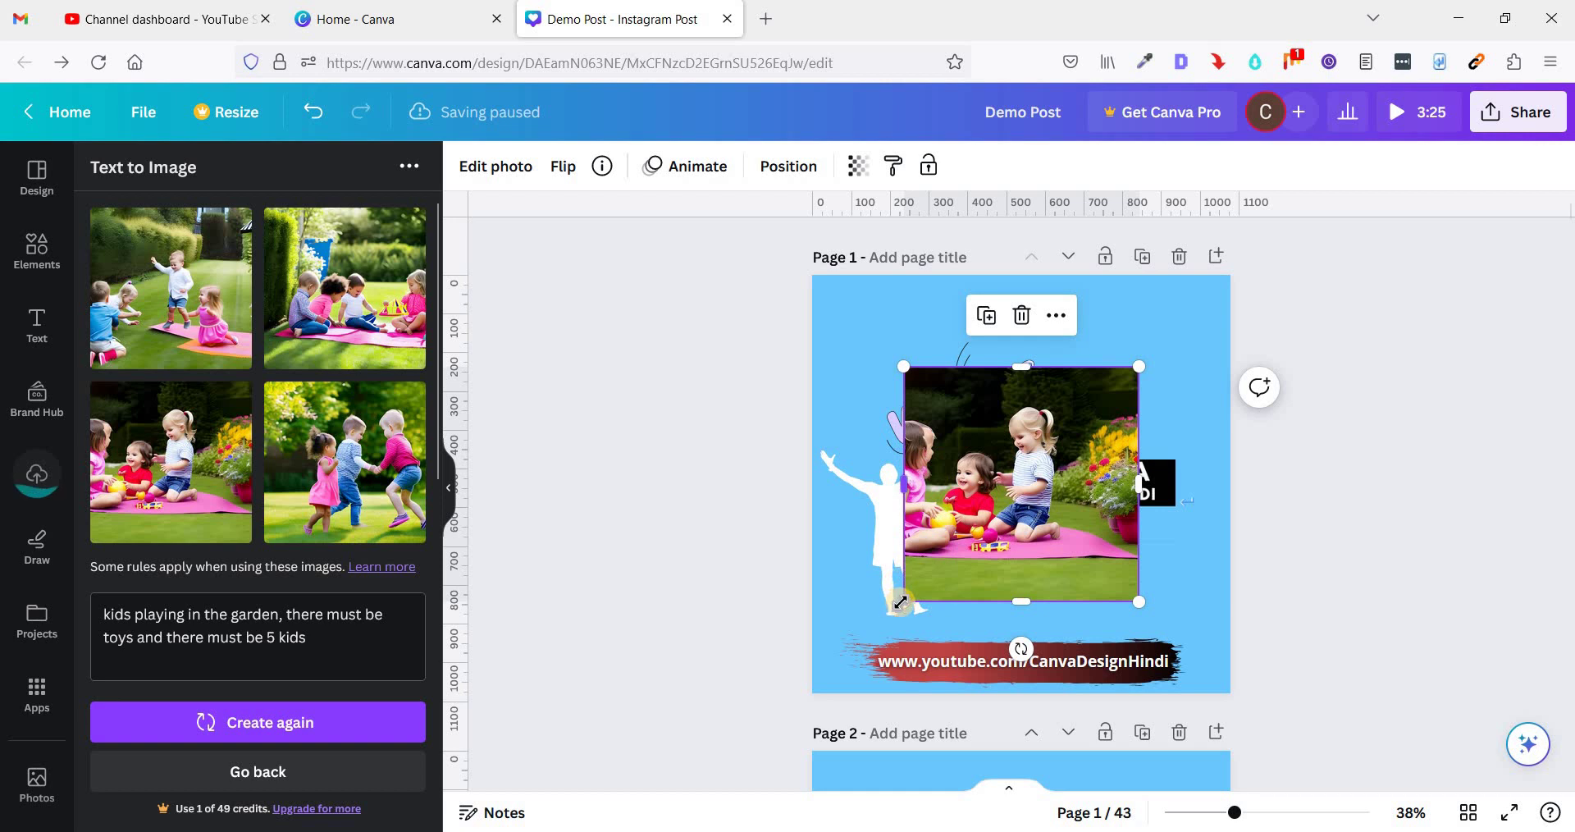
pyautogui.moveTo(903, 601); pyautogui.dragTo(548, 802)
pyautogui.moveTo(1079, 469); pyautogui.dragTo(1297, 337)
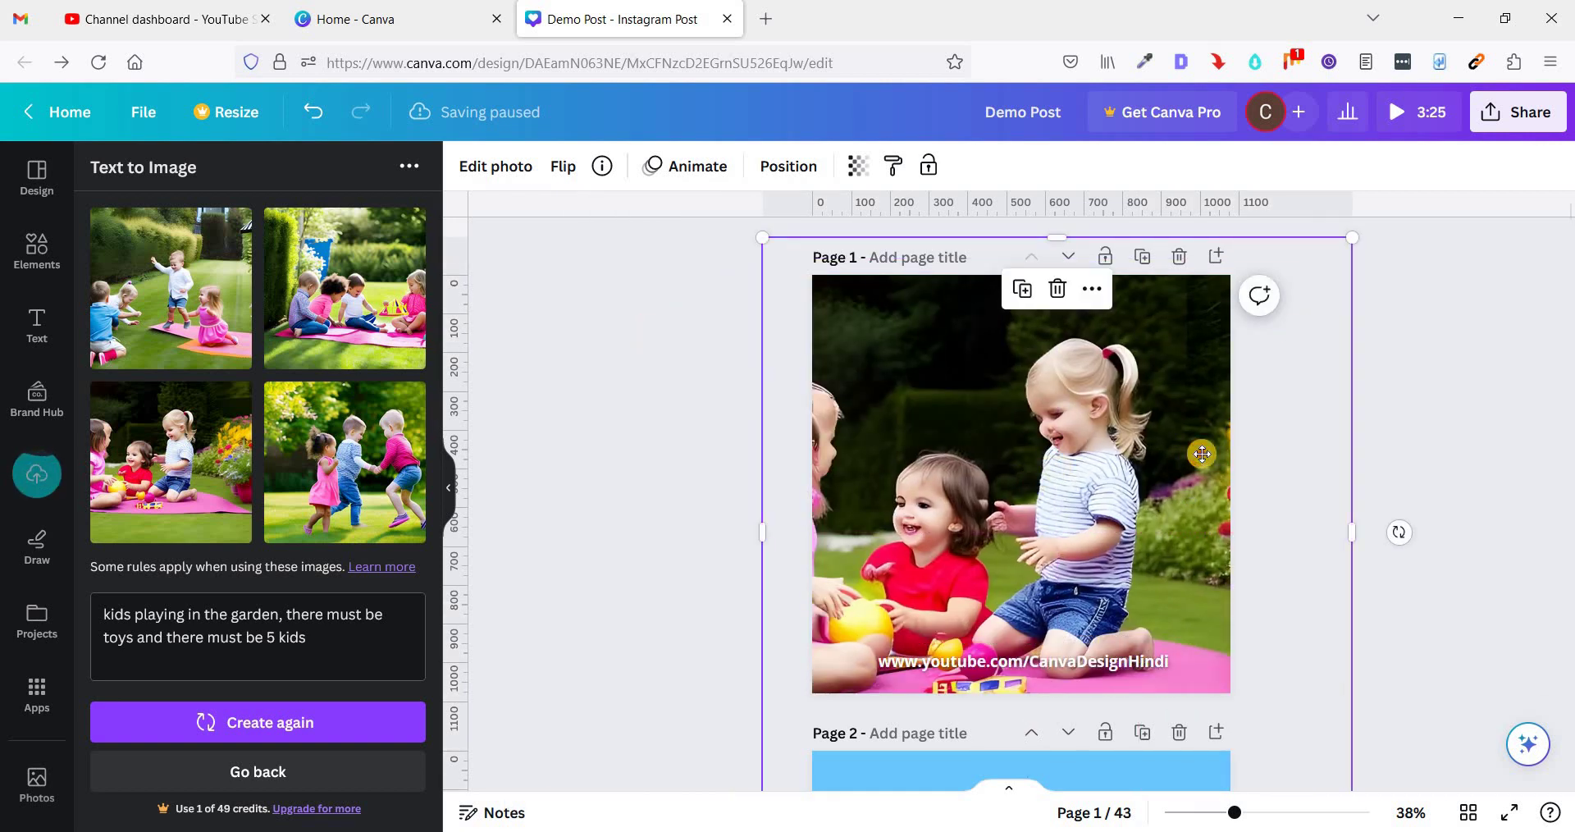
pyautogui.moveTo(974, 489); pyautogui.dragTo(1023, 489)
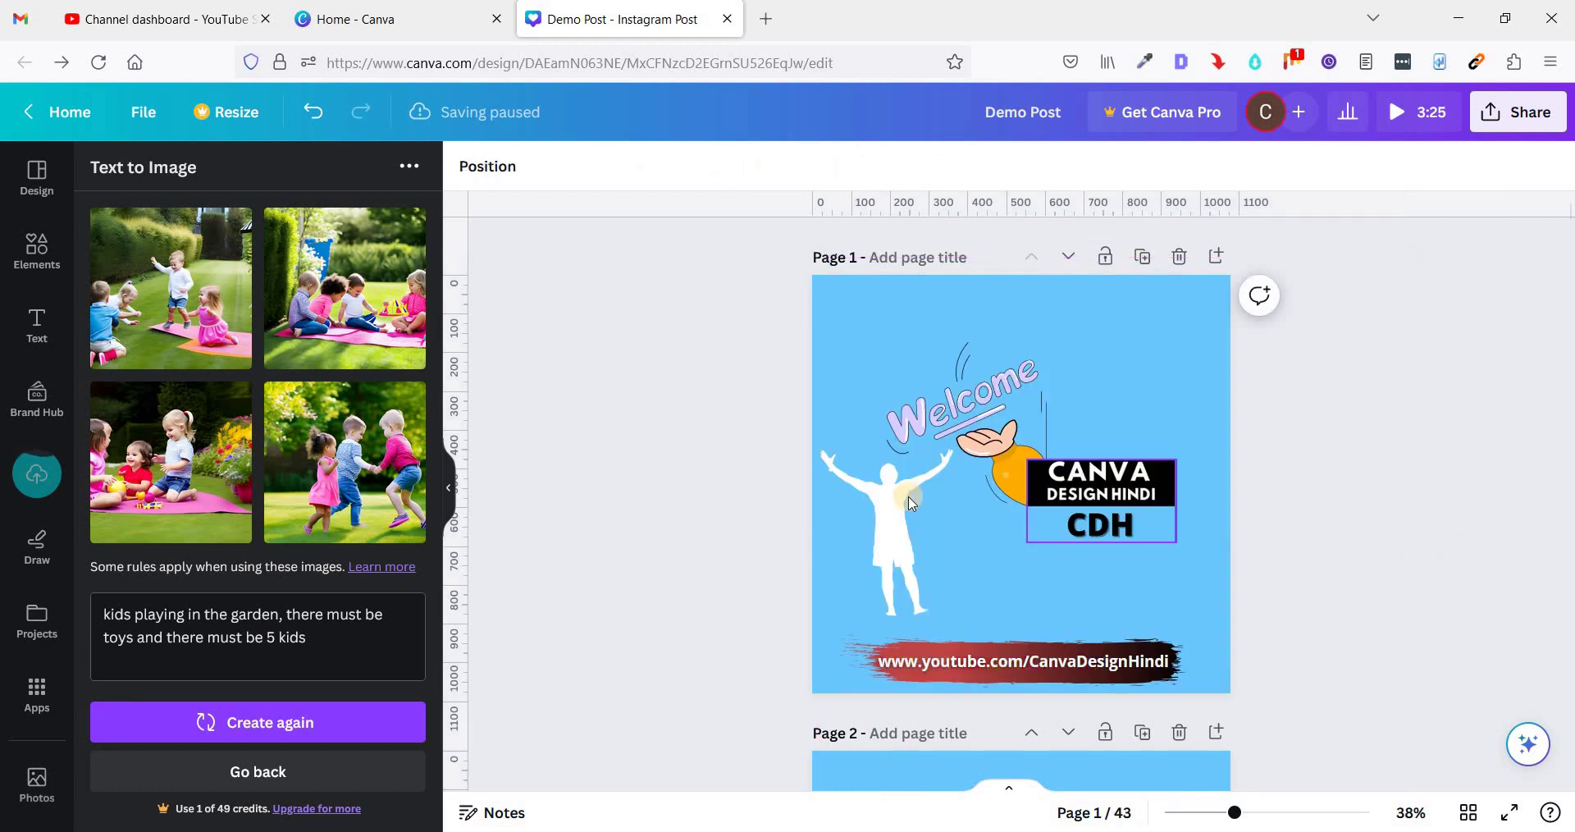
pyautogui.press('Delete')
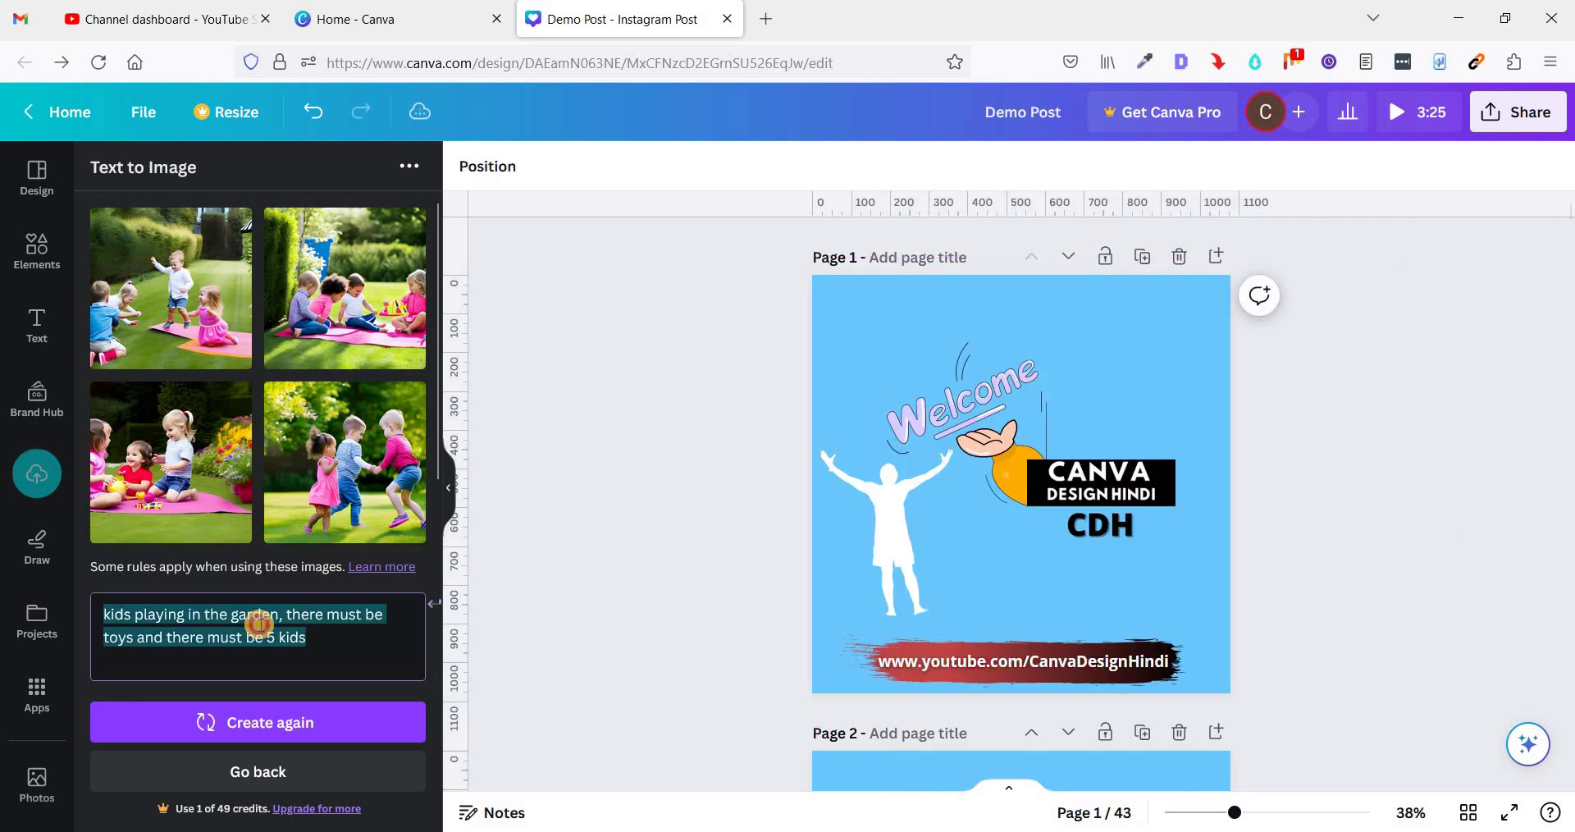
# - Replace the image description with "backgrounds with light colors" and generate a new set of images
pyautogui.doubleClick(260, 619)
pyautogui.press('Left')
pyautogui.hotkey('ctrl', 'a')
pyautogui.press('BackSpace')
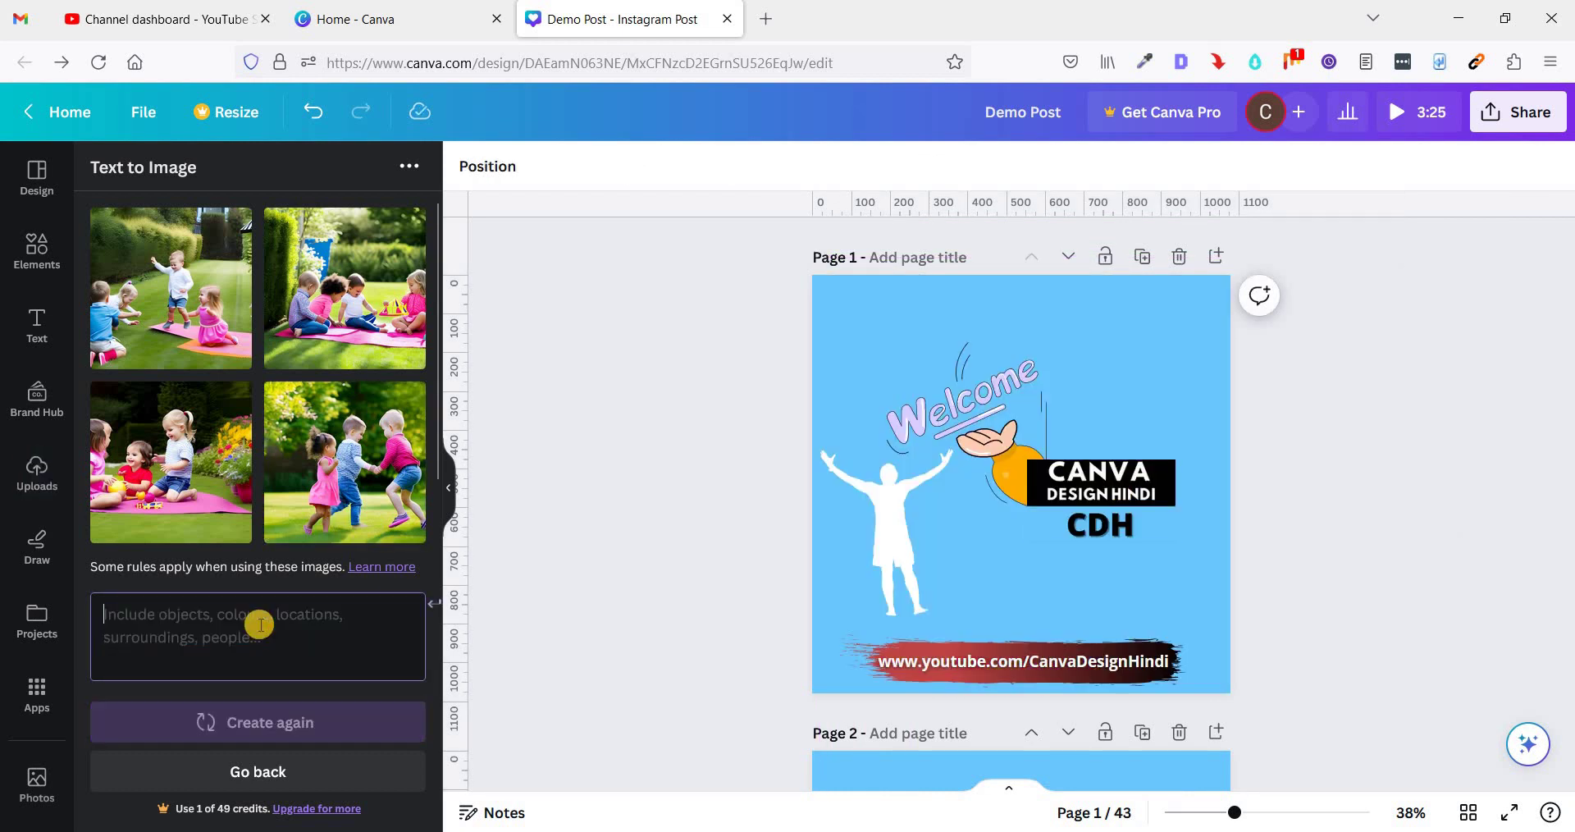
pyautogui.write('ba')
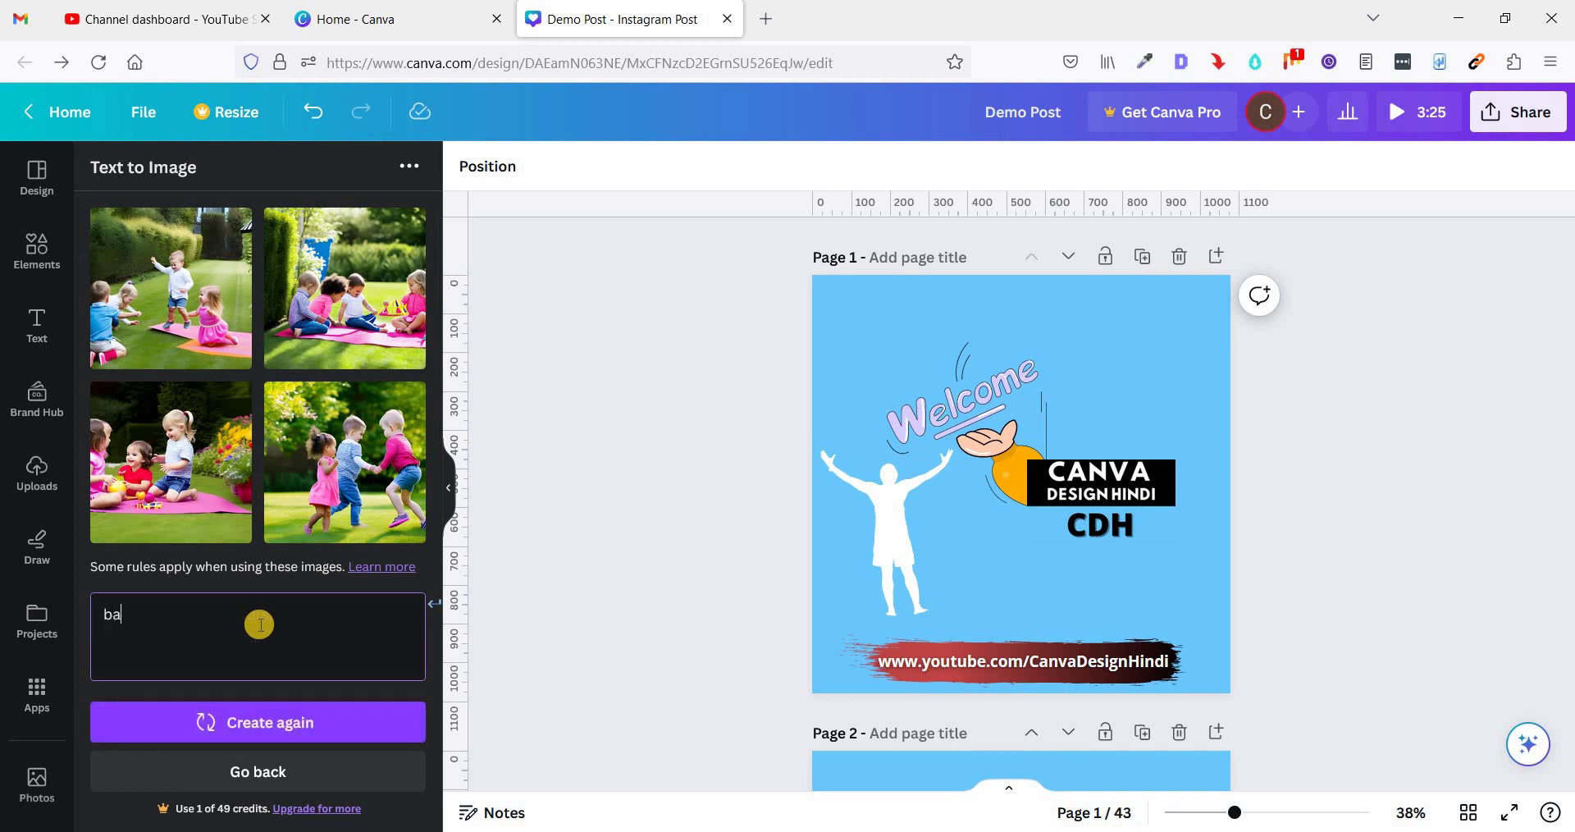
pyautogui.write('ckgrounds with ligh')
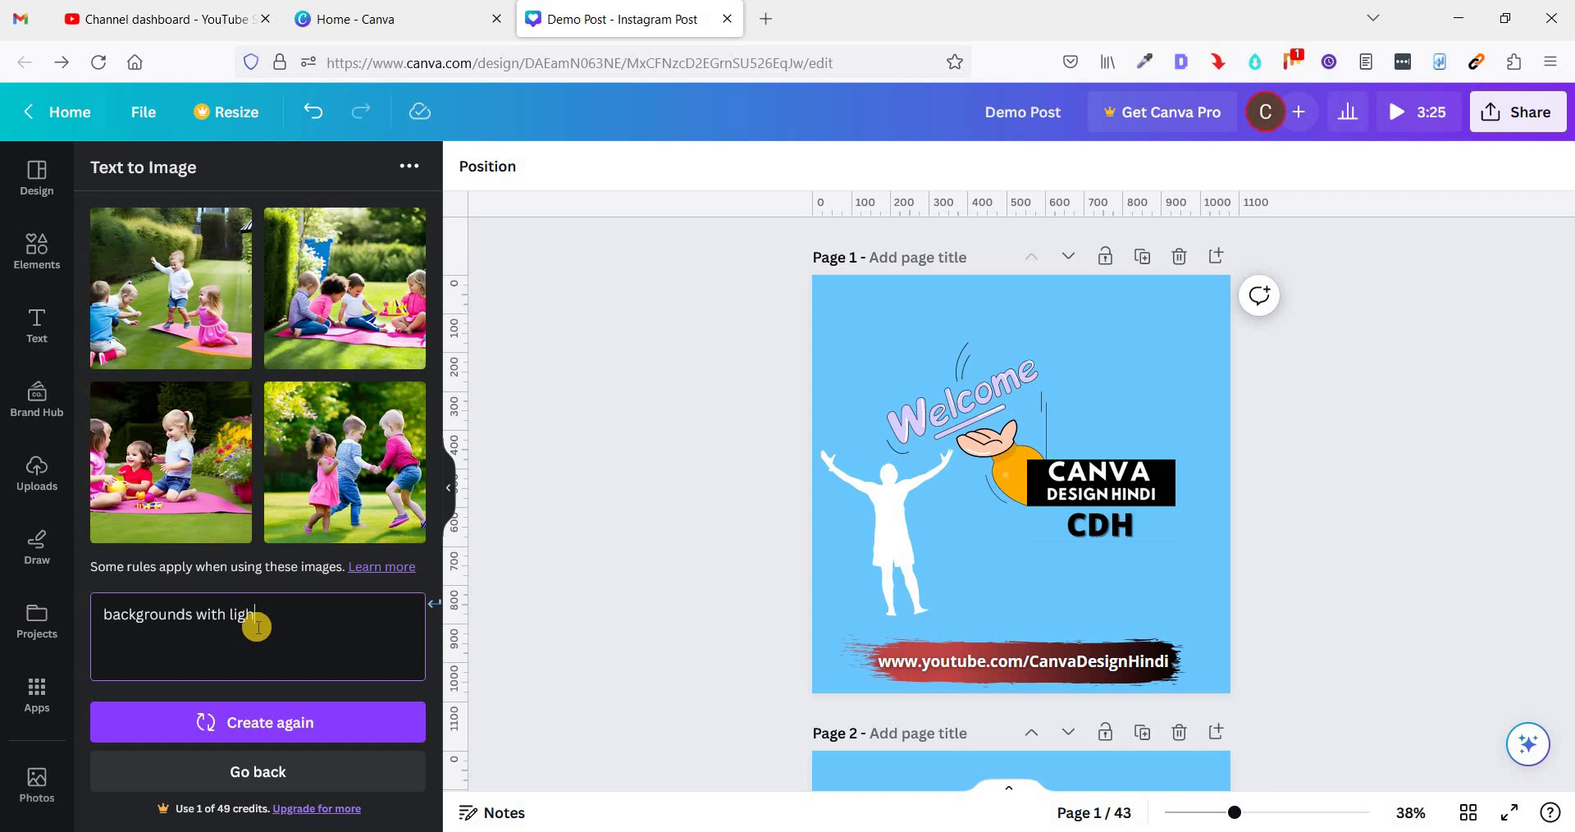
pyautogui.write('t coo')
pyautogui.press('Return')
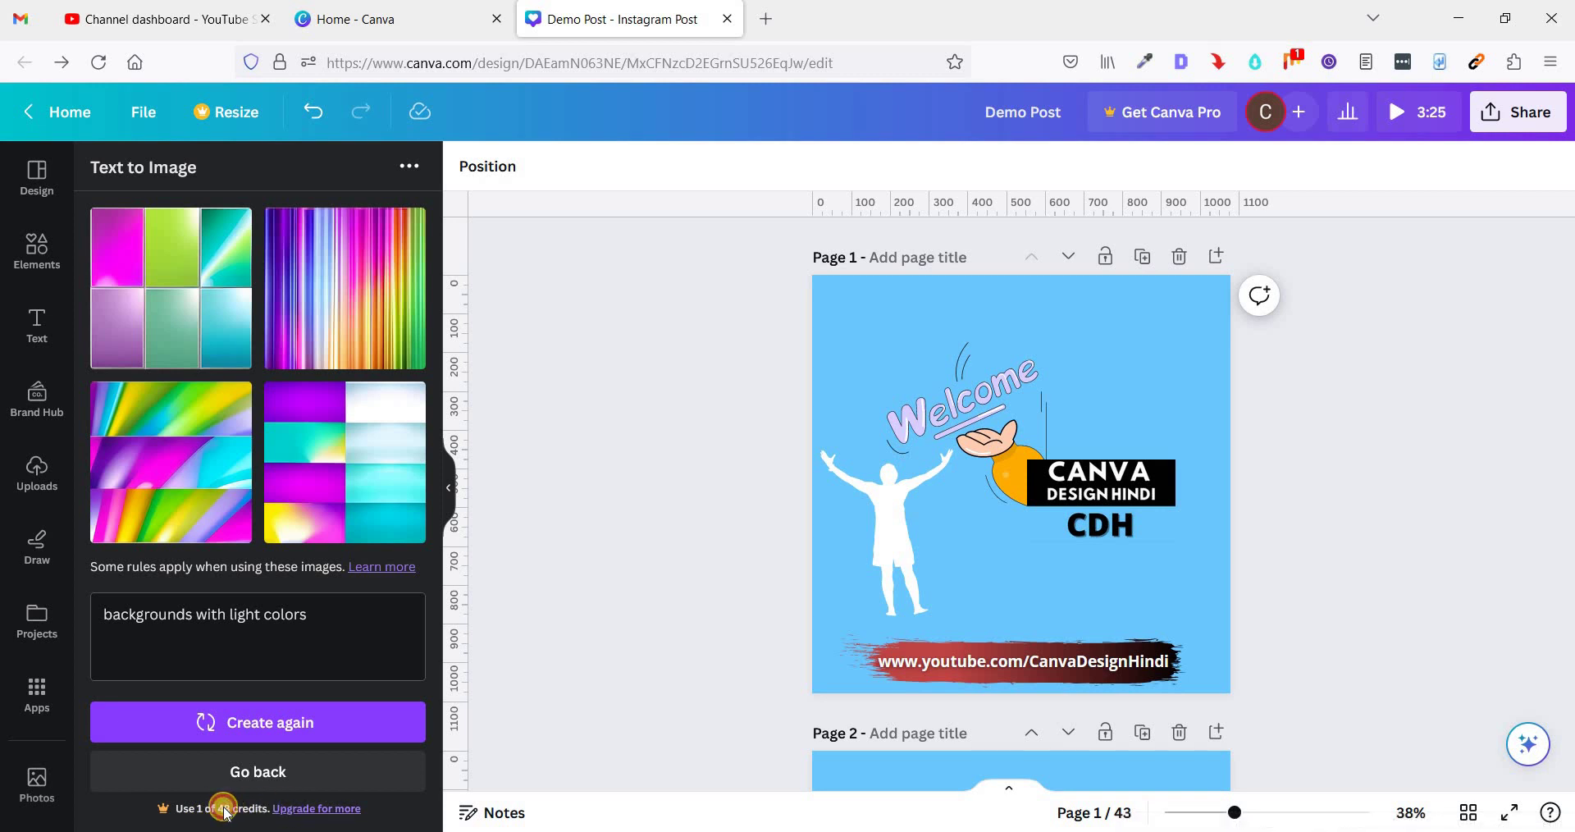
# - Review the prohibited uses in the AI Product Terms linked from the generated images, and return to the design
pyautogui.tripleClick(292, 621)
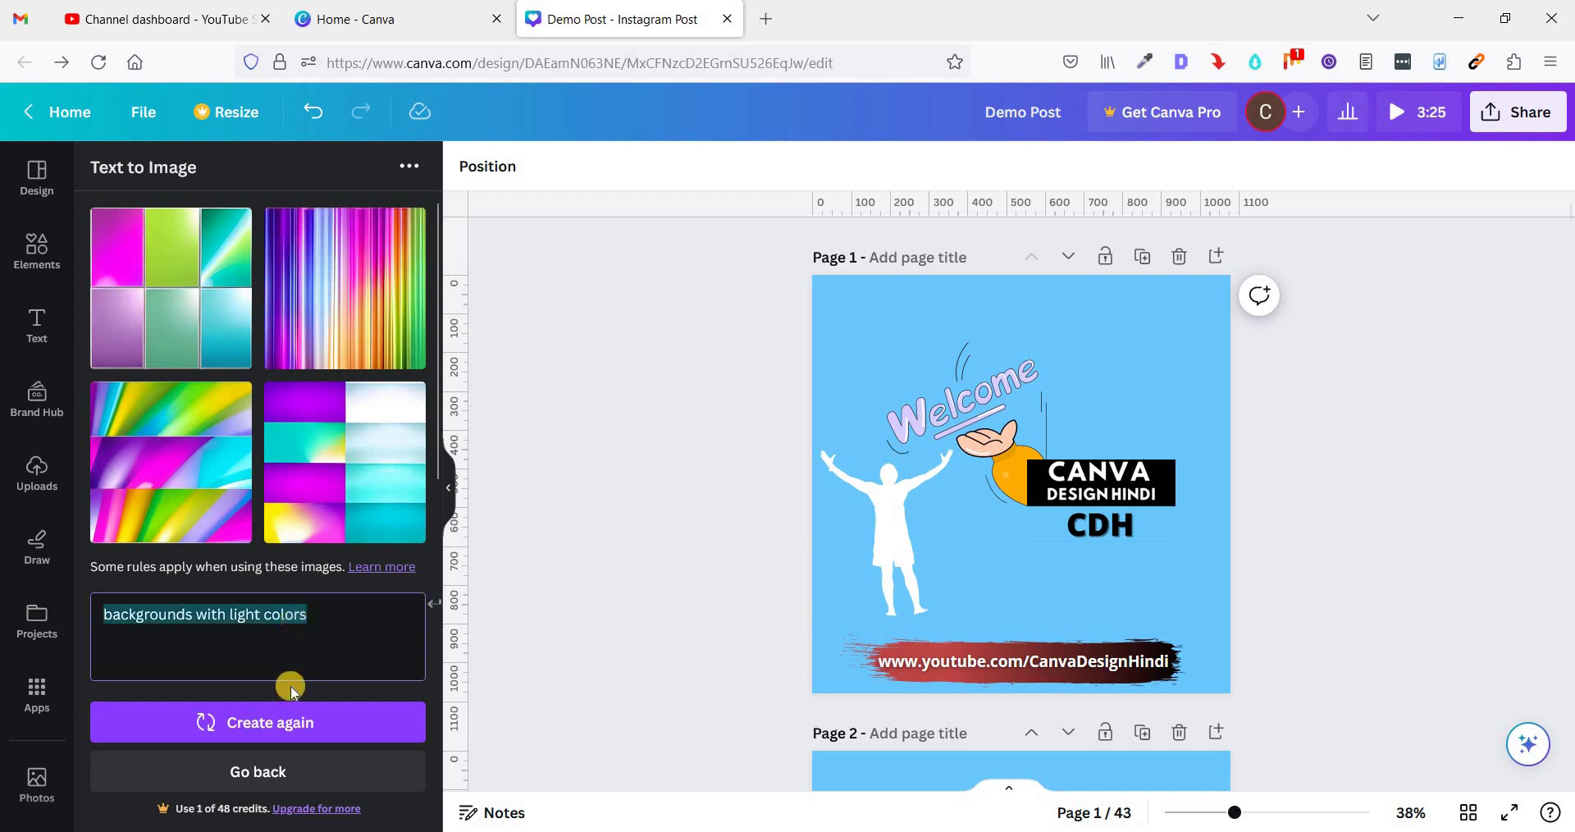
pyautogui.doubleClick(407, 567)
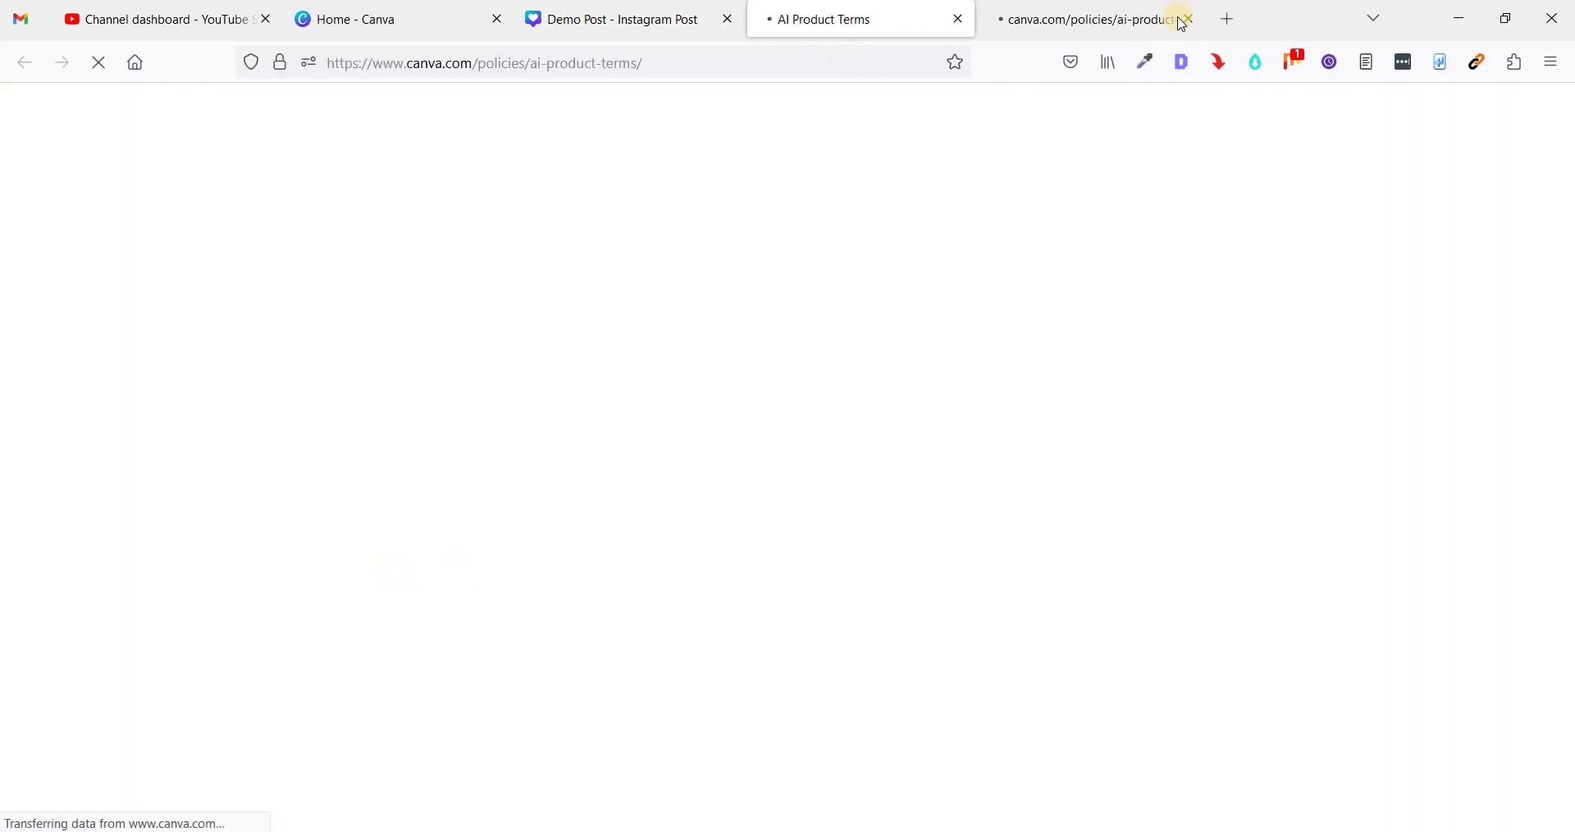
pyautogui.click(1190, 19)
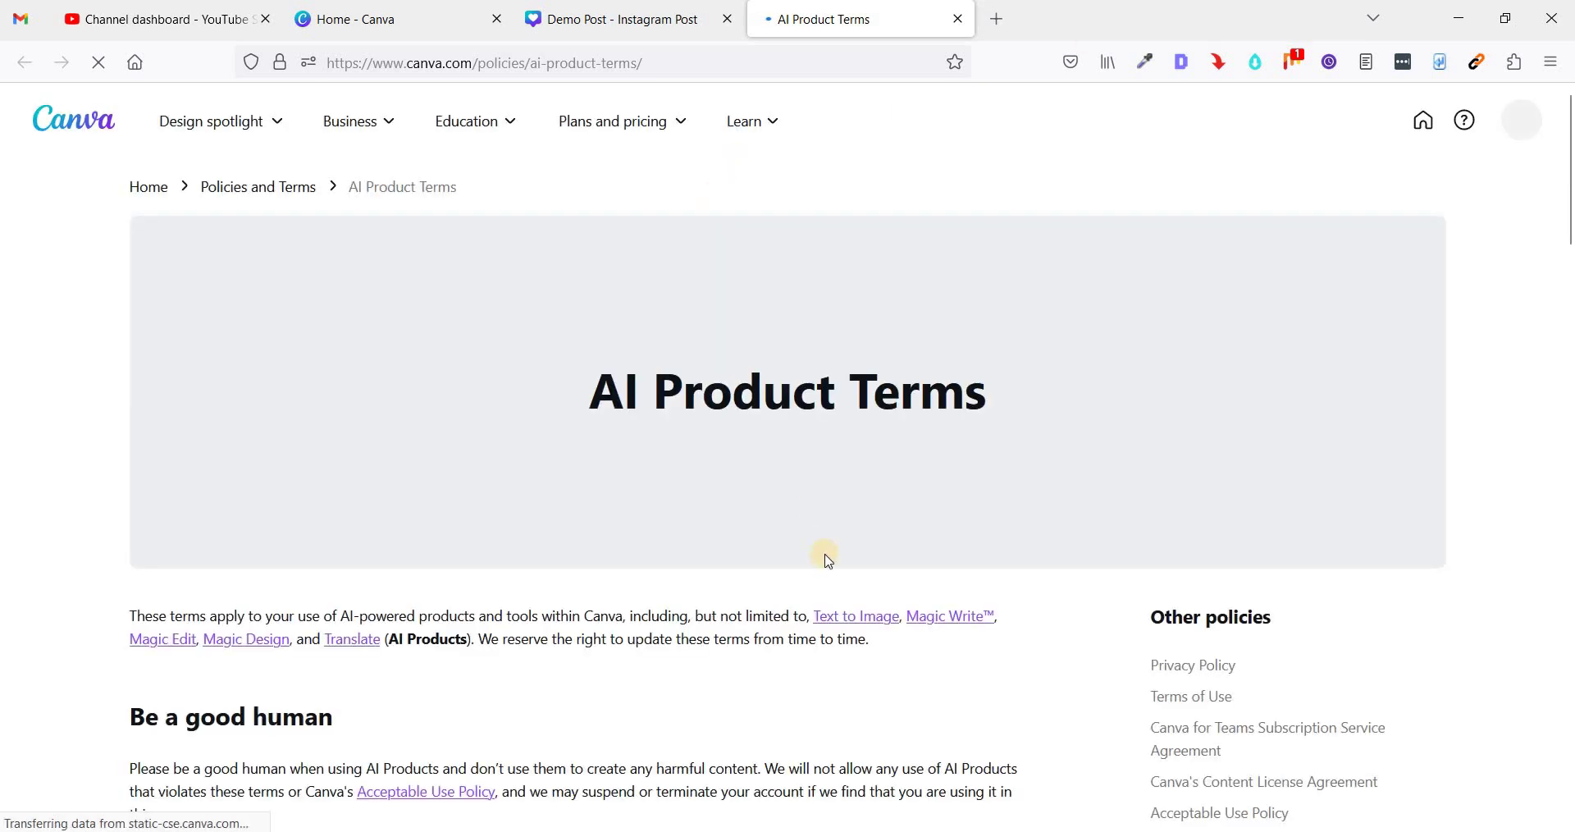
pyautogui.scroll(-3, 825, 558)
pyautogui.scroll(-5, 824, 553)
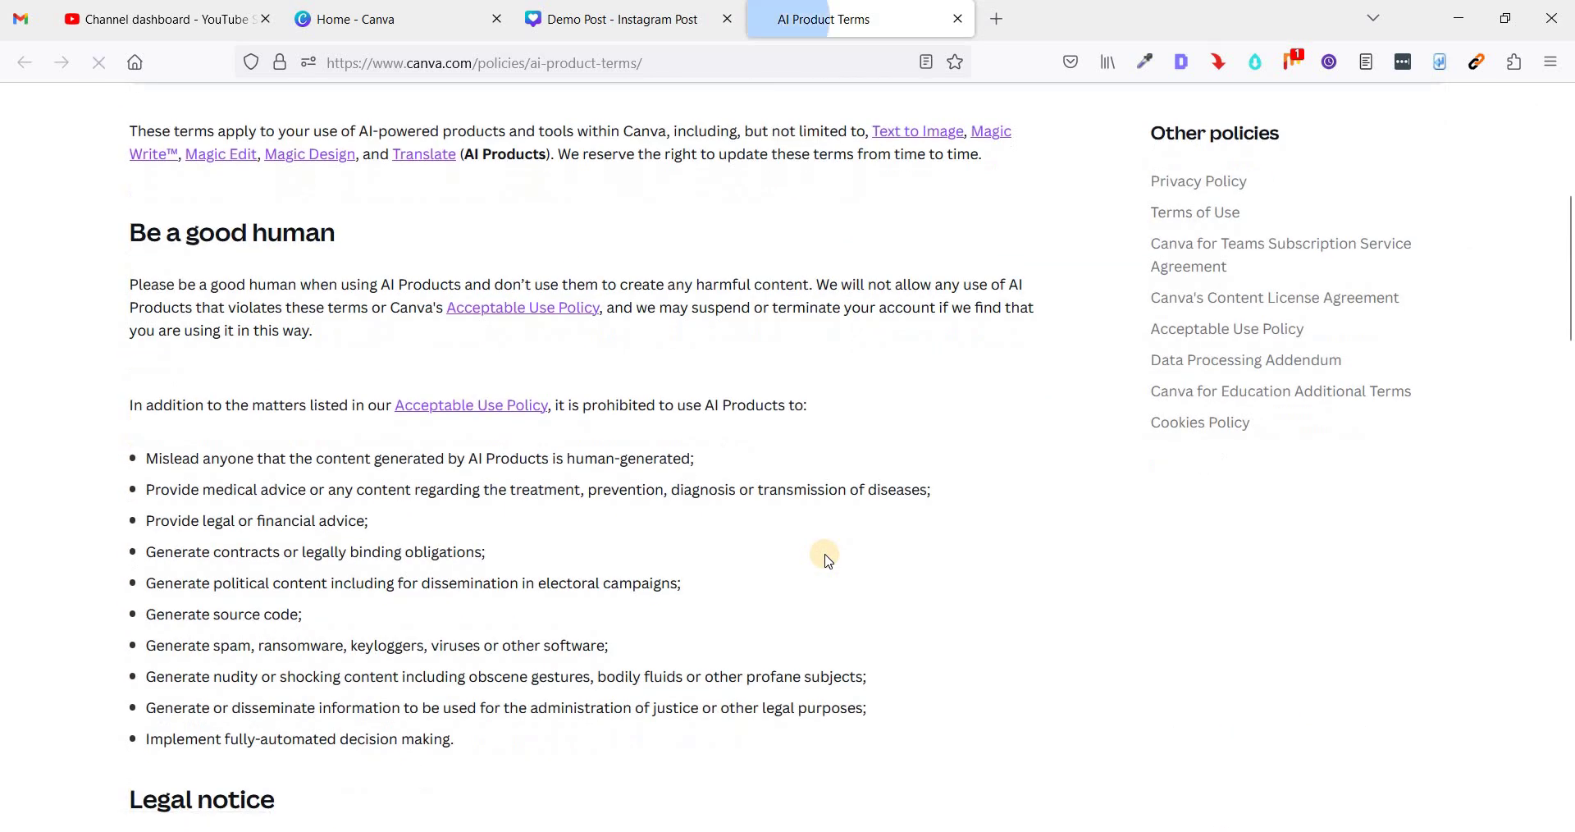
pyautogui.hotkey('ctrl', 'w')
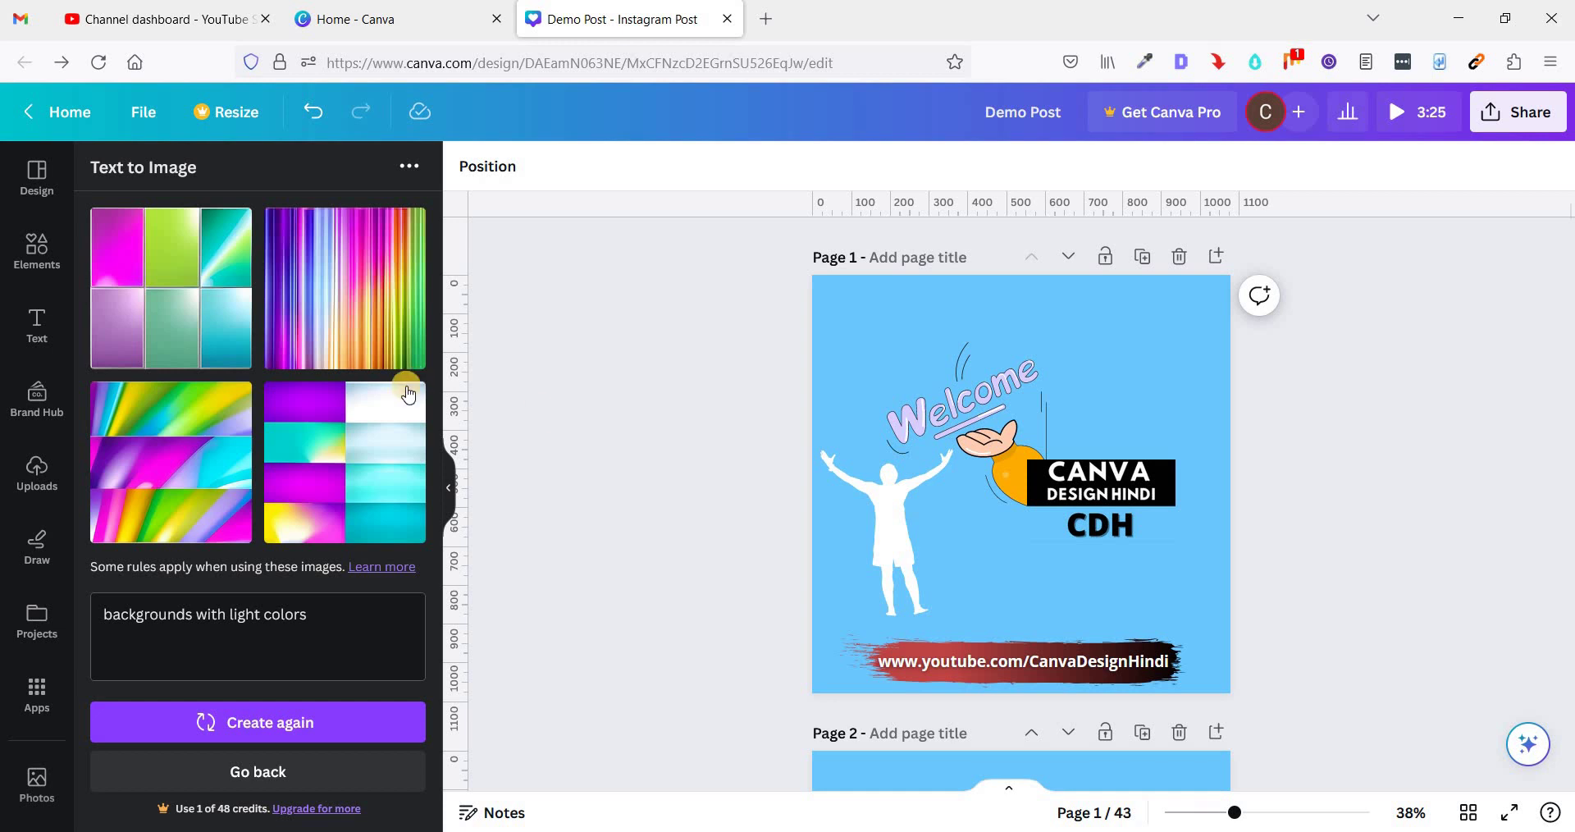
# - Replace the image description with "abstract background" and generate a new set of images
pyautogui.click(312, 614)
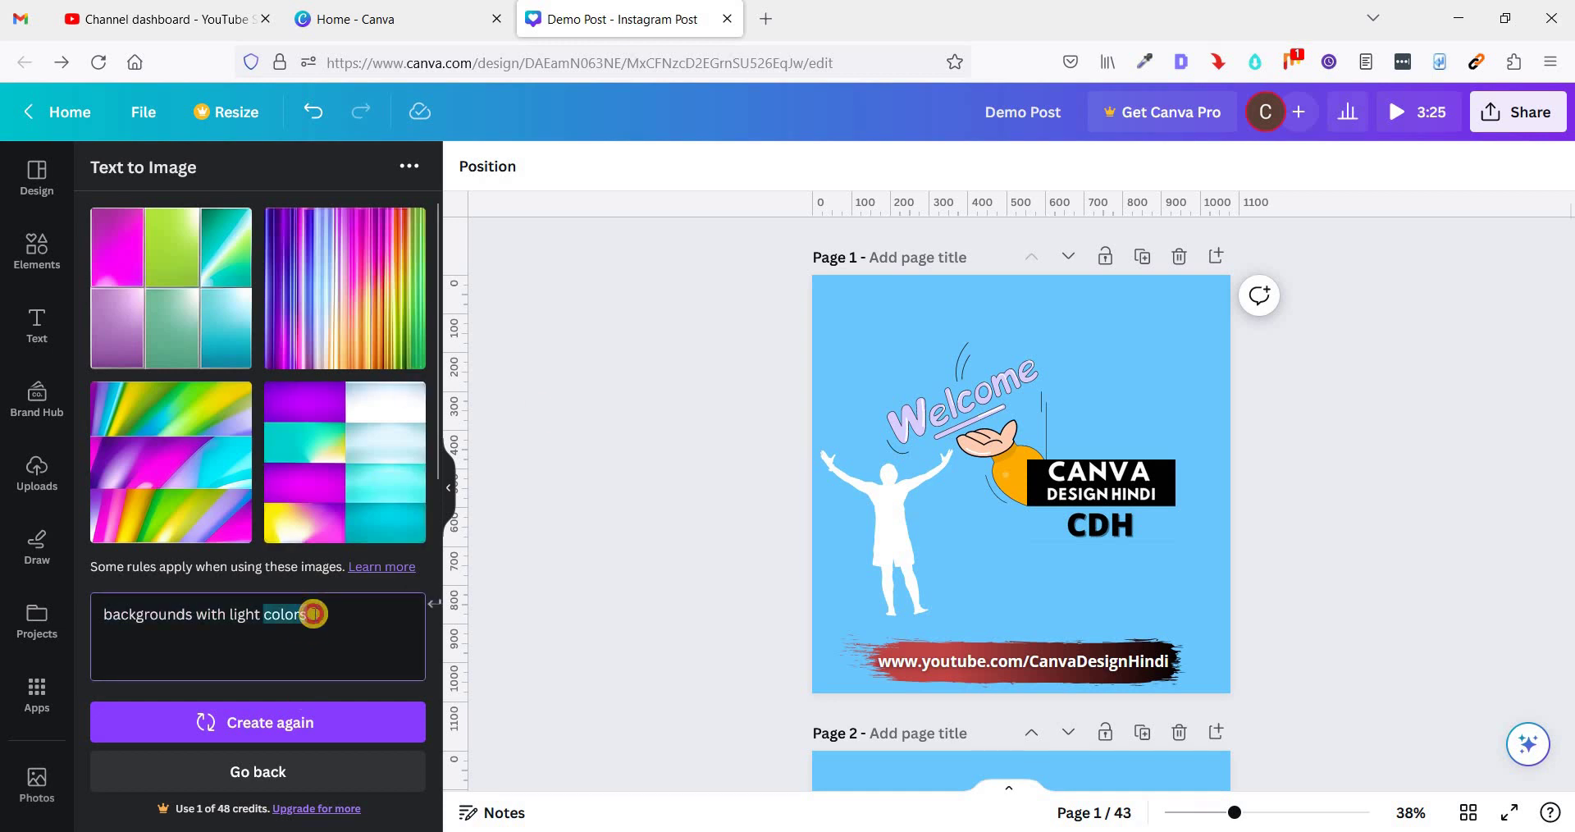
pyautogui.tripleClick(313, 614)
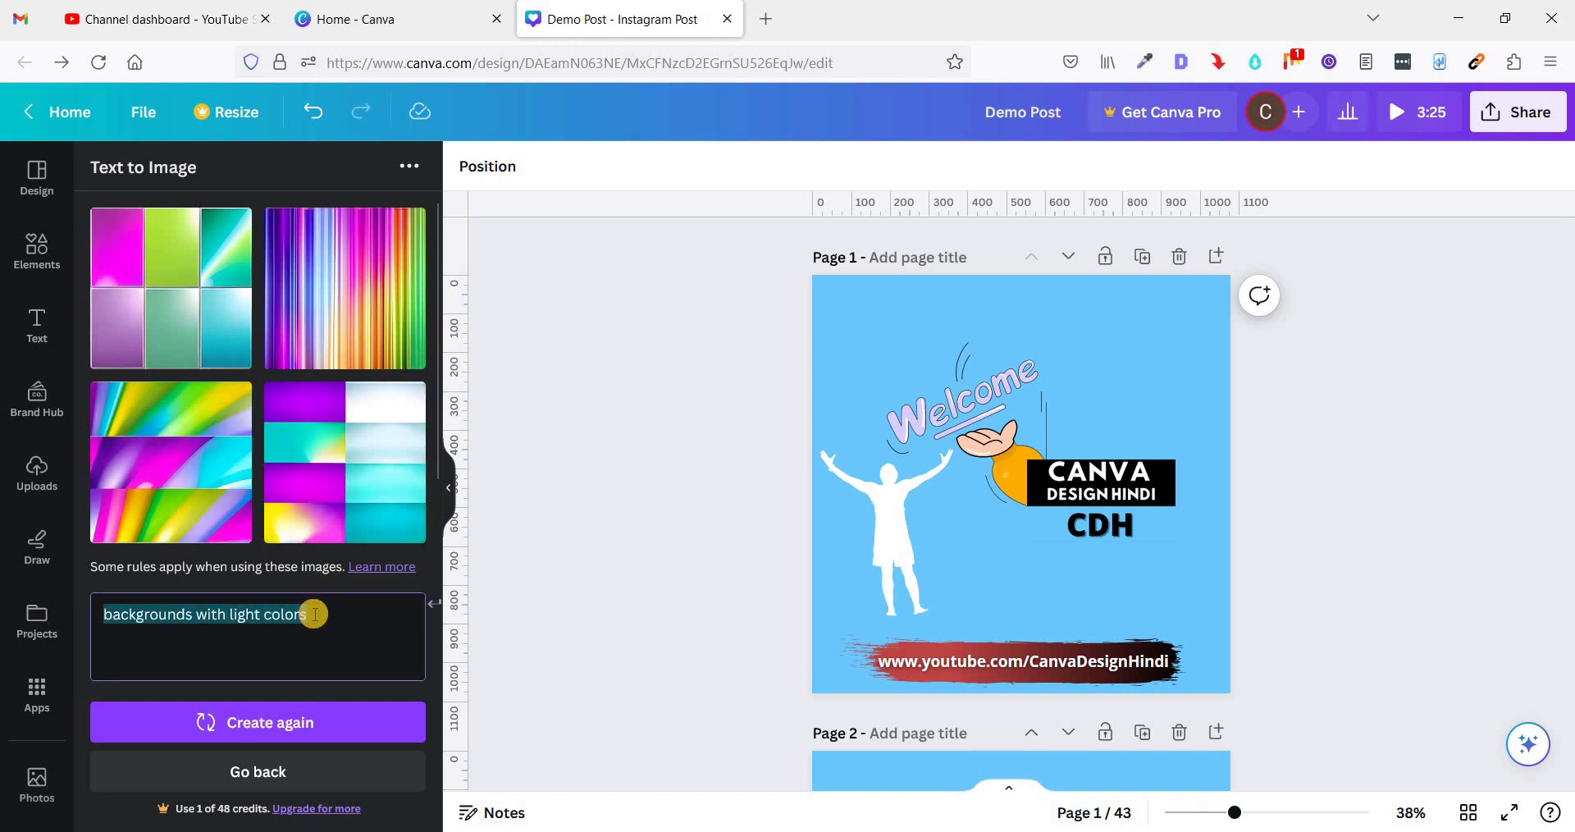
pyautogui.write('abstrac')
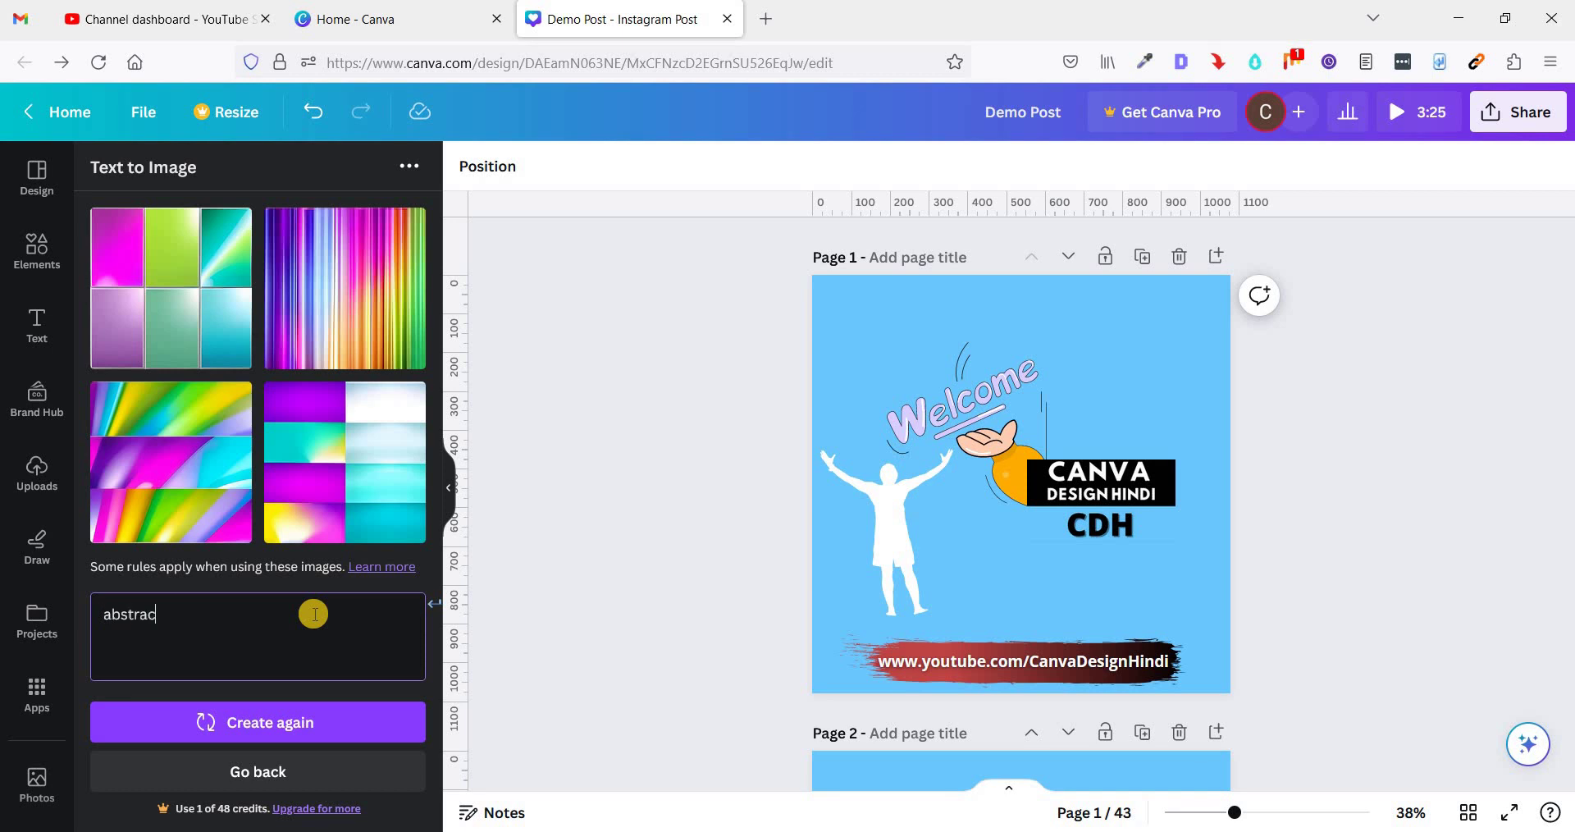
pyautogui.write('t background')
pyautogui.press('Return')
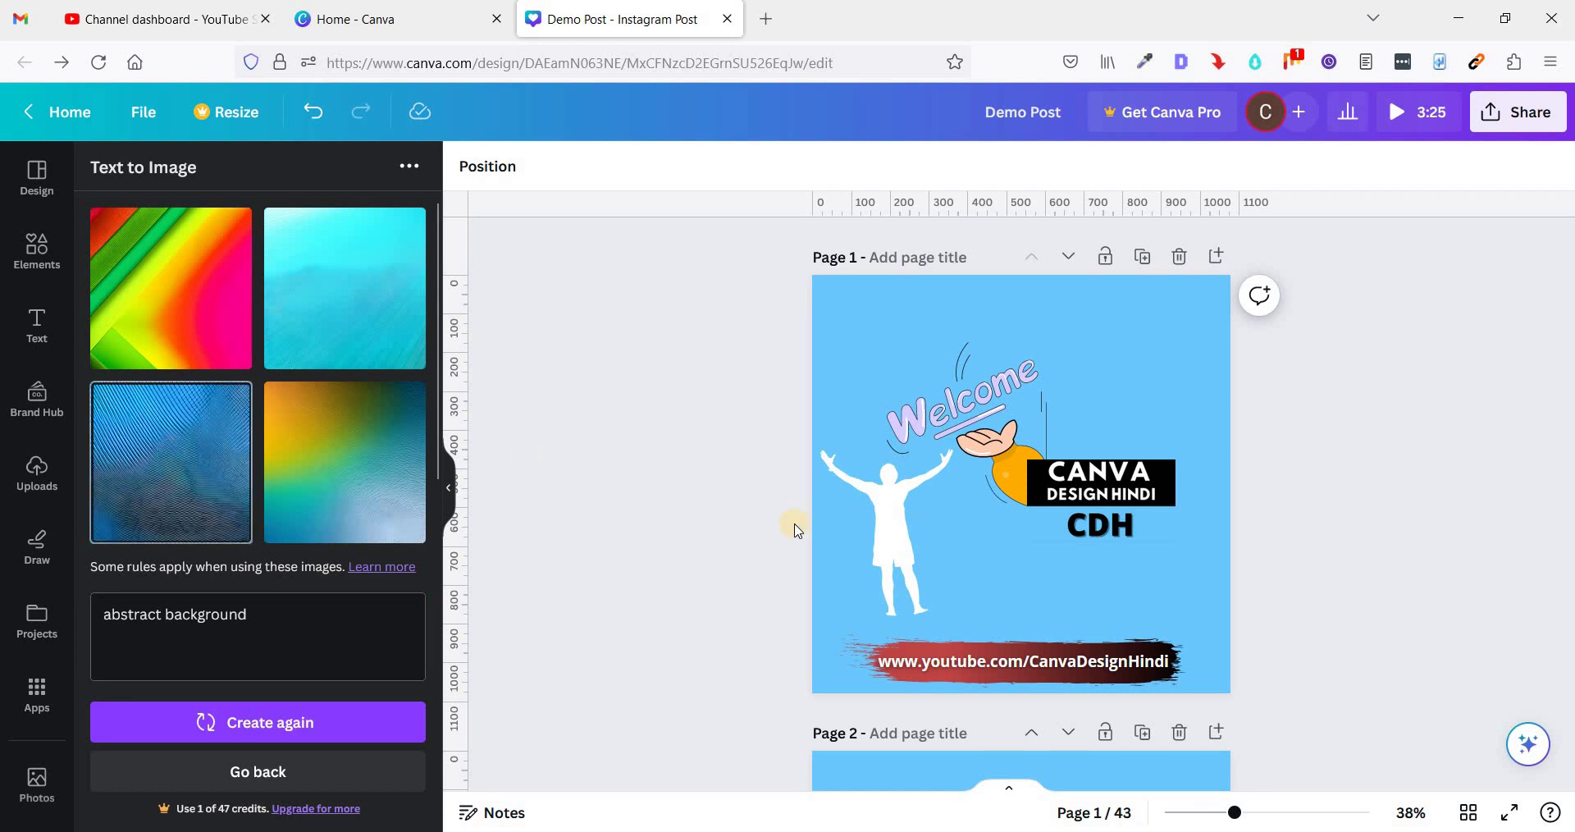
# - Try the blue lined abstract image as an enlarged background on page 1, and delete it
pyautogui.click(1076, 516)
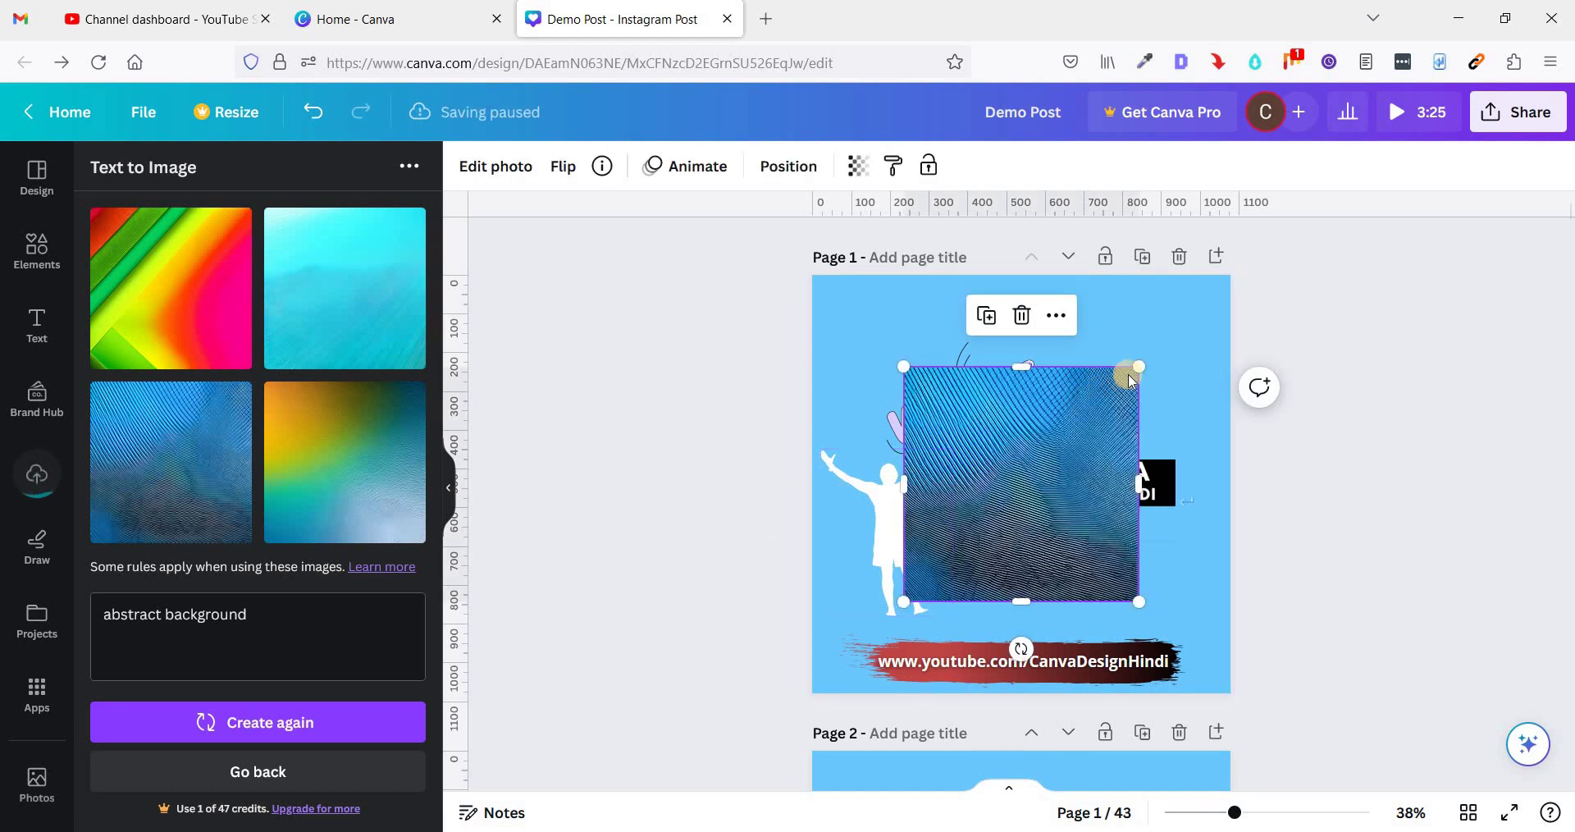
pyautogui.moveTo(1139, 366); pyautogui.dragTo(1277, 222)
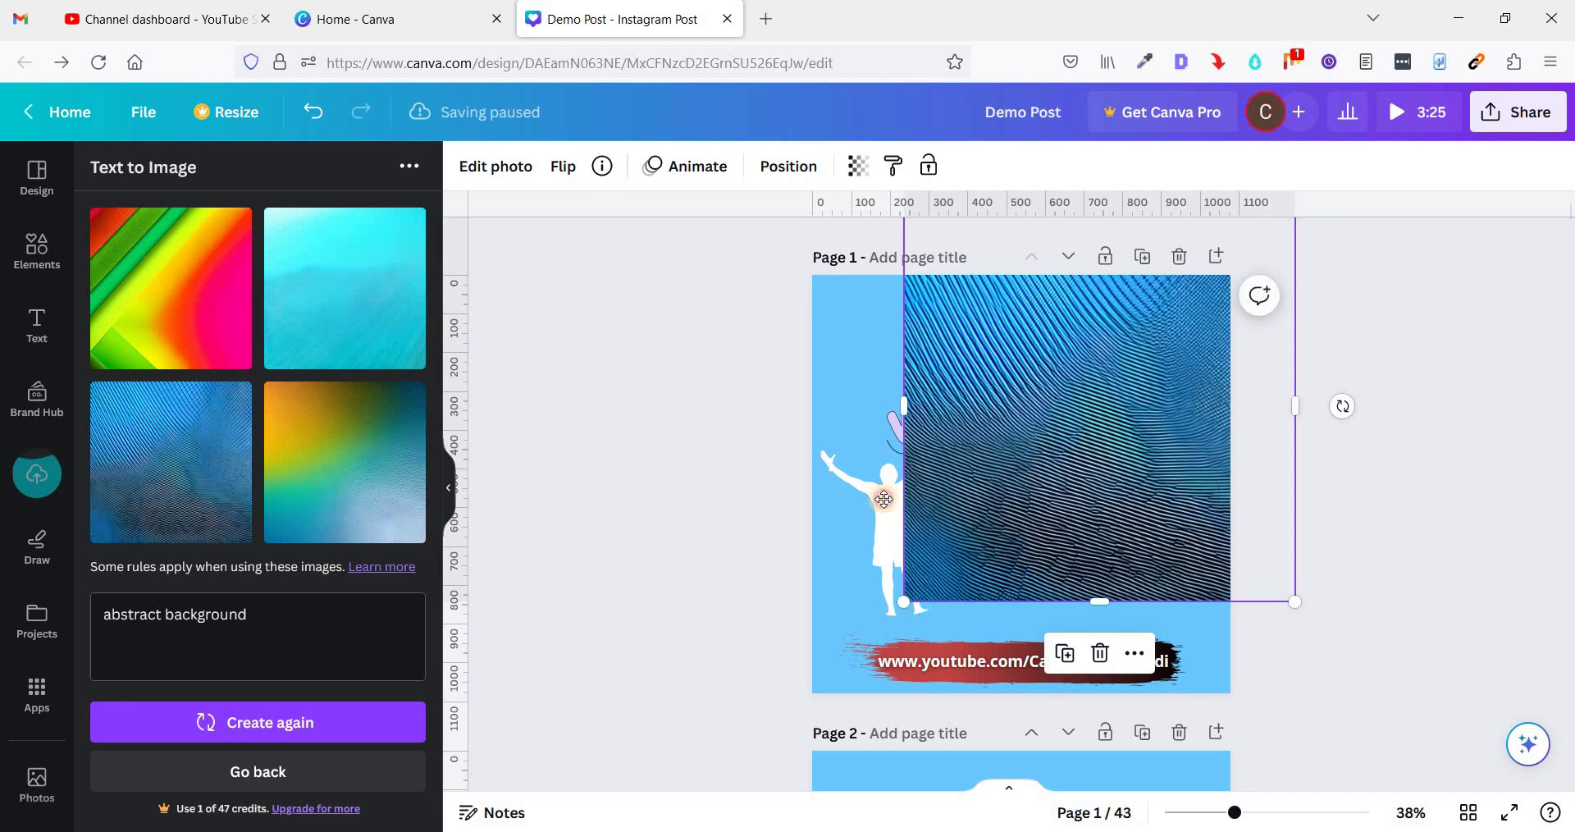
pyautogui.moveTo(942, 490); pyautogui.dragTo(973, 500)
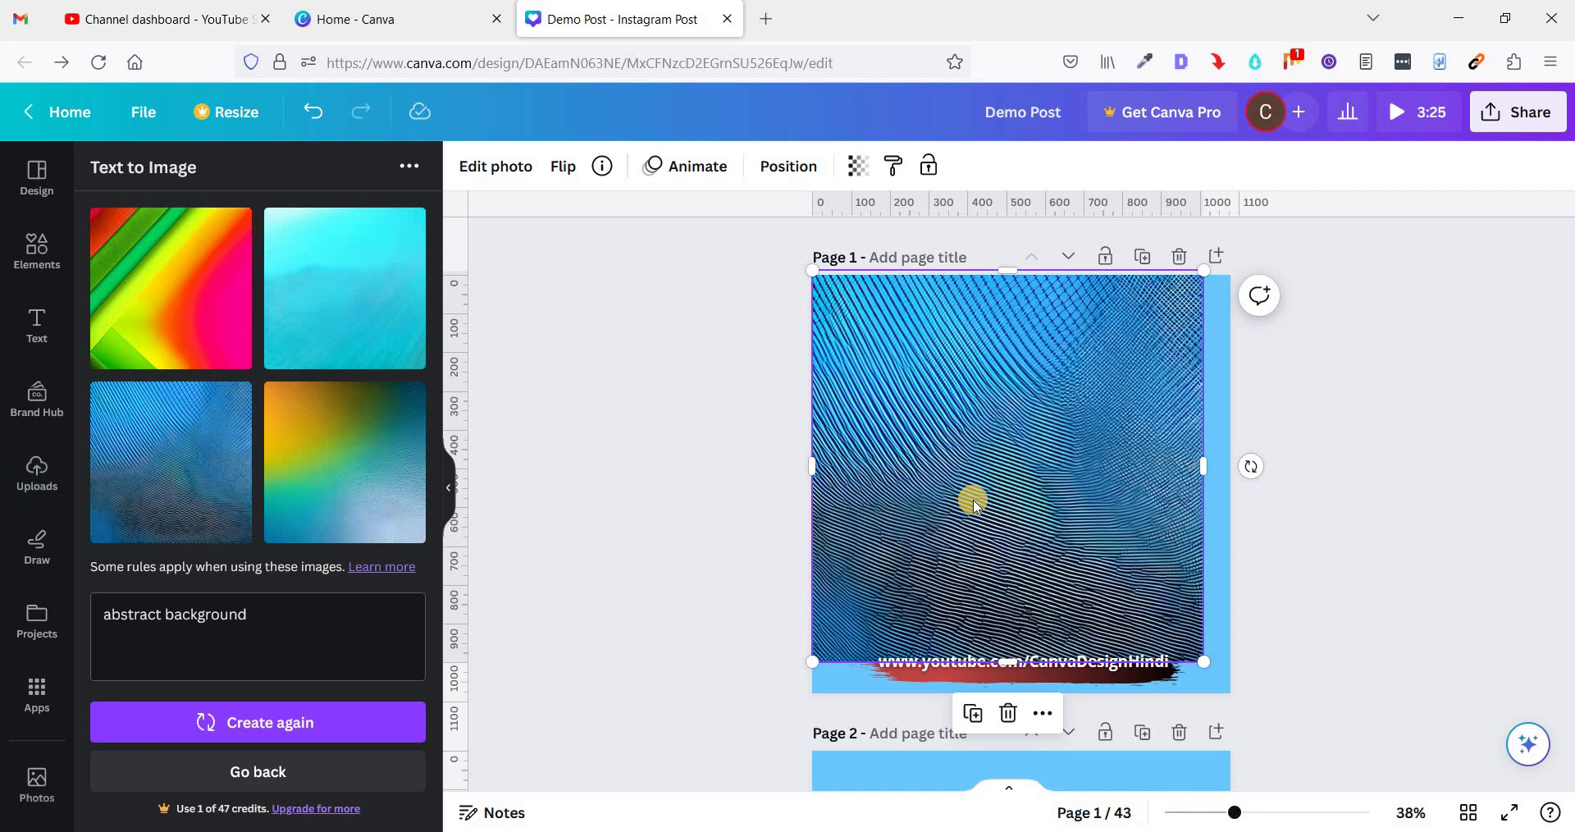
pyautogui.press('Delete')
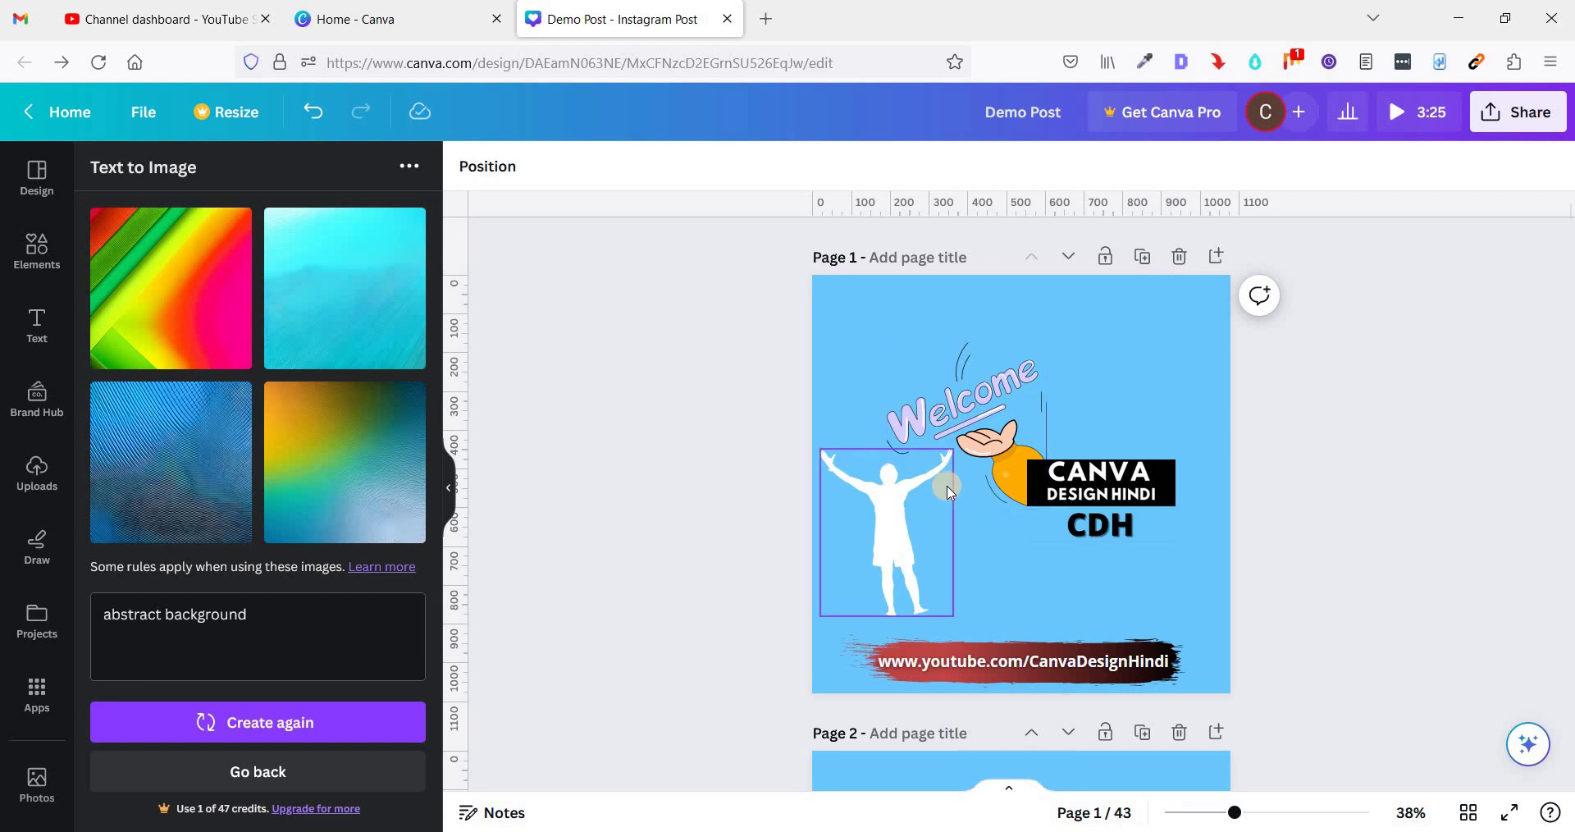
# - Switch to the media player window with the video of the presenter in a suit
pyautogui.hotkey('alt', 'Tab')
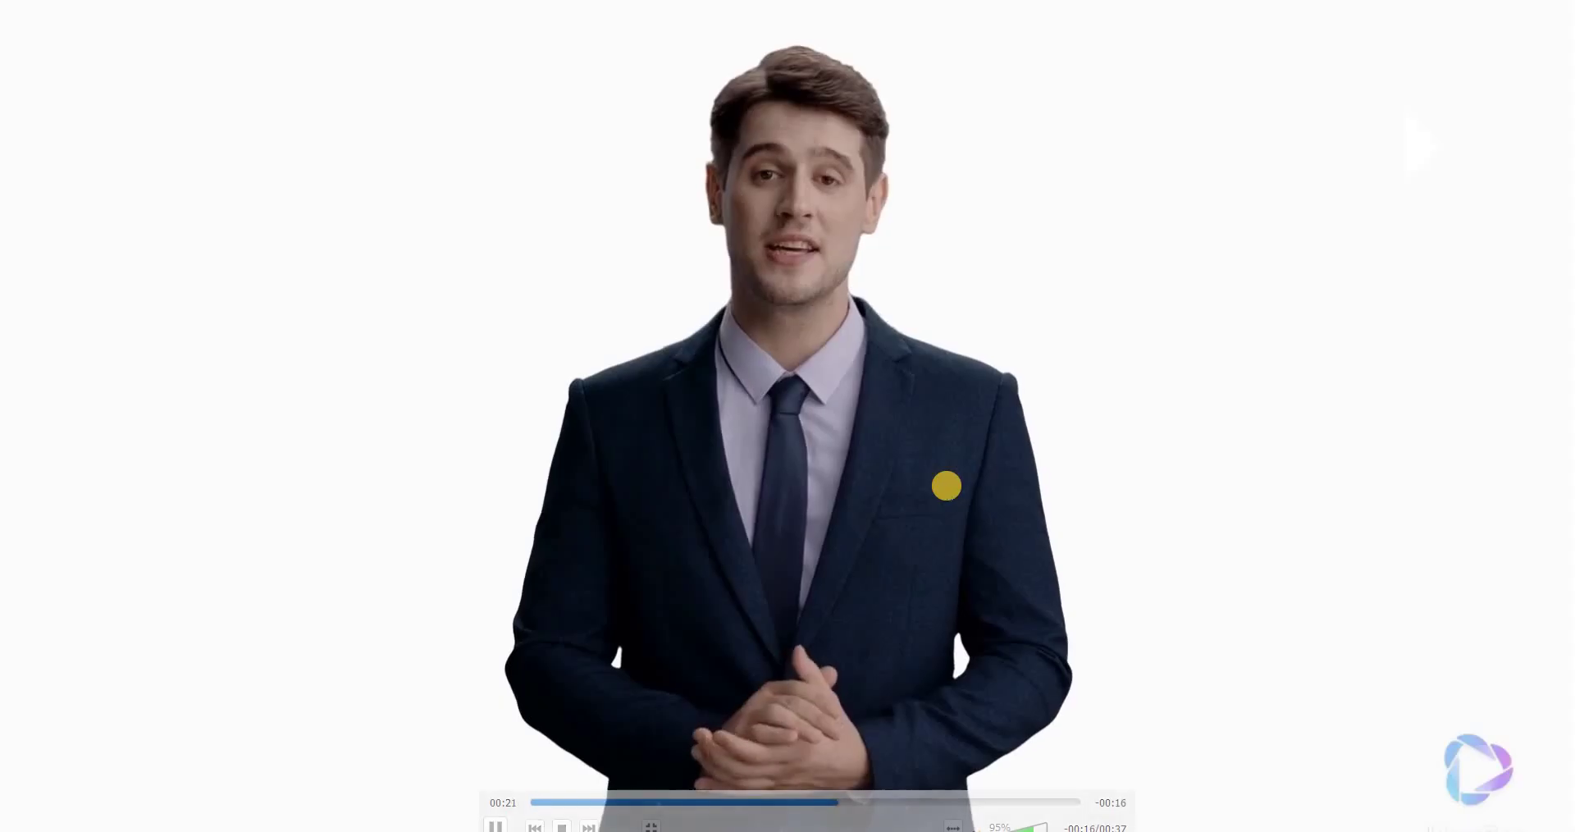